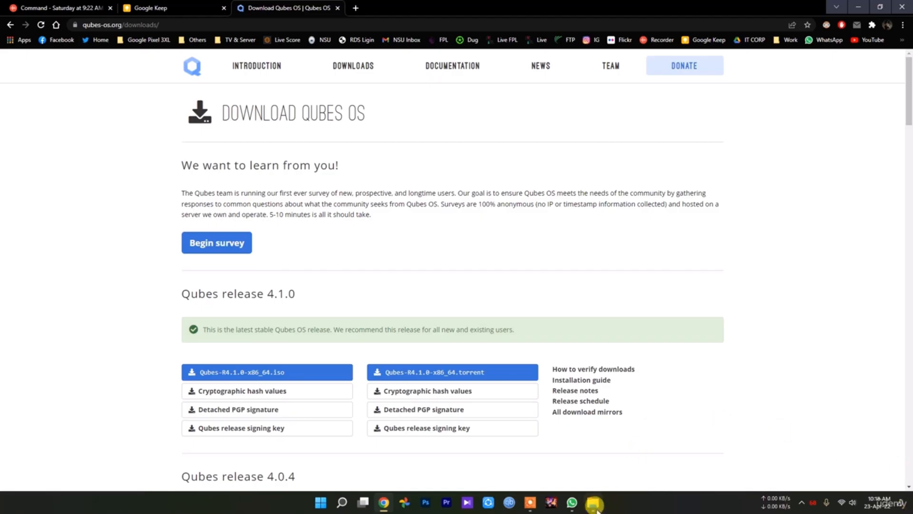
# Browse to the Project\New folder on drive D and select the Qubes-R4.1.0-x86_64 disc image.
pyautogui.click(911, 507)
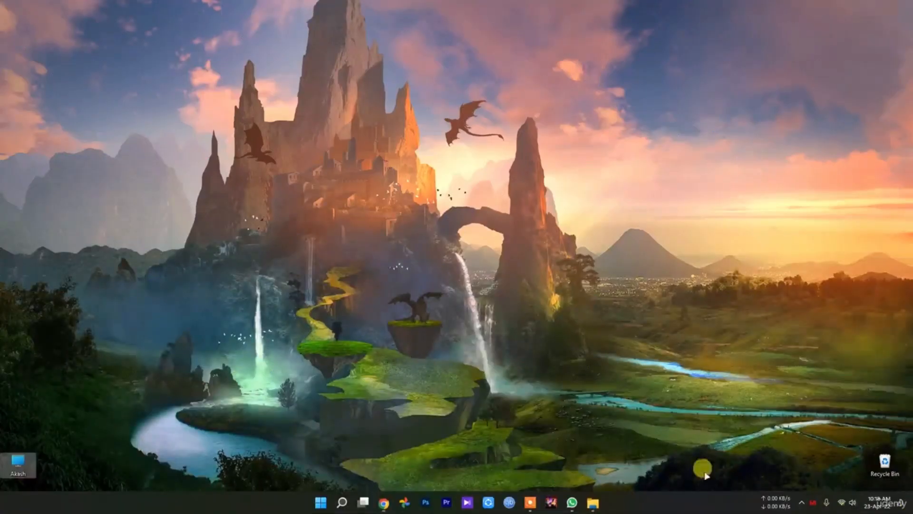
pyautogui.doubleClick(16, 465)
pyautogui.doubleClick(302, 105)
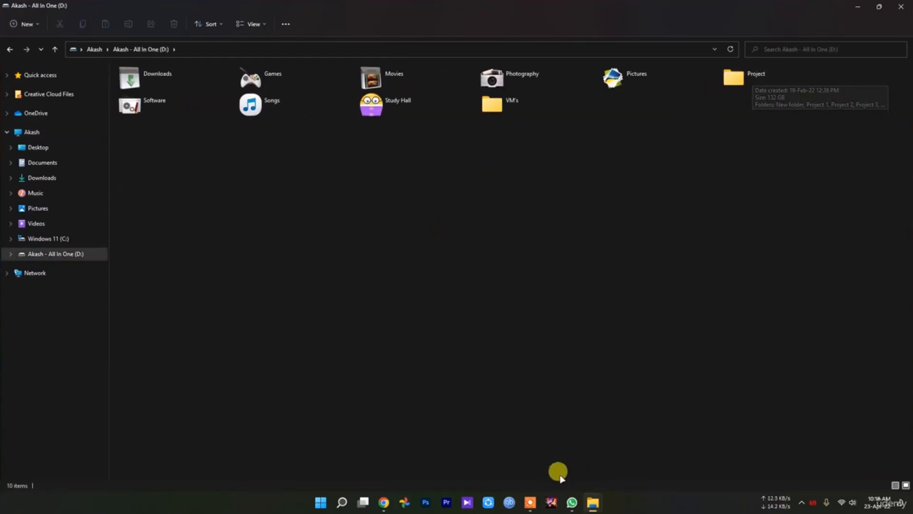
pyautogui.doubleClick(756, 77)
pyautogui.scroll(-4, 147, 436)
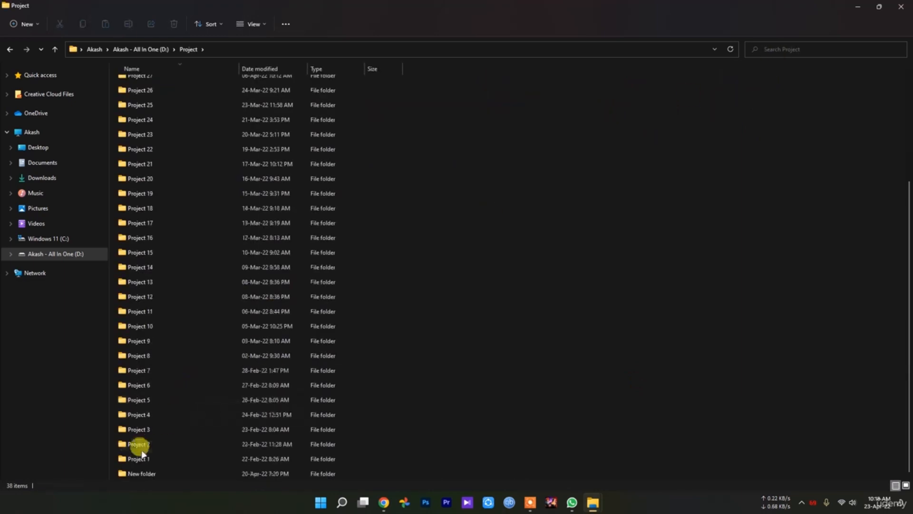
pyautogui.doubleClick(162, 472)
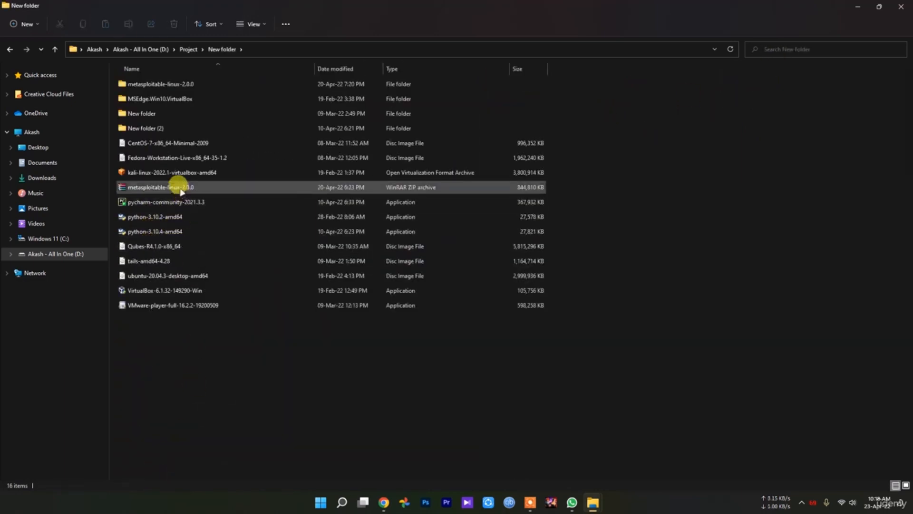
pyautogui.click(195, 246)
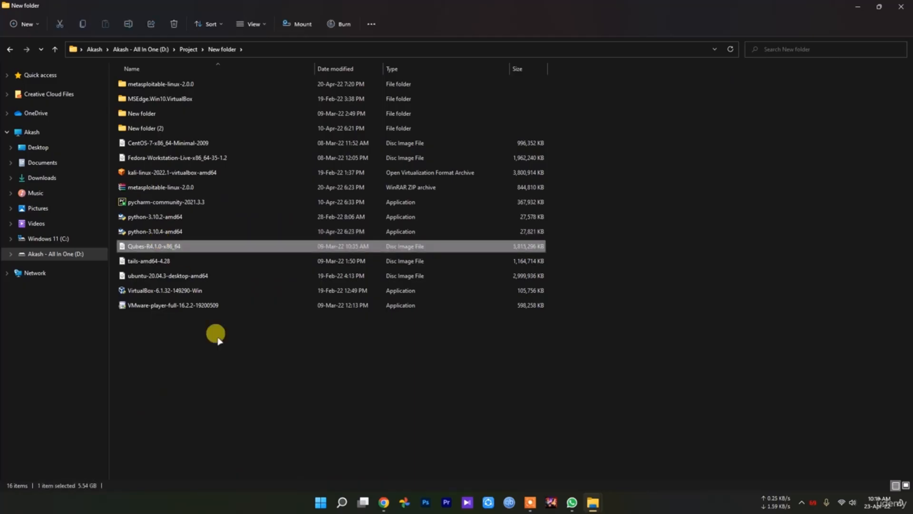
# Launch Oracle VM VirtualBox and start creating a new virtual machine from the Tools view.
pyautogui.click(321, 503)
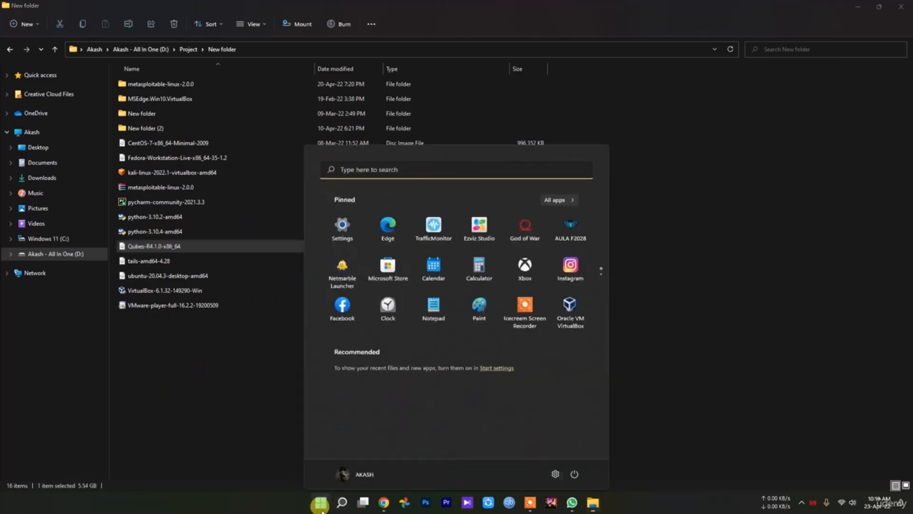
pyautogui.click(573, 321)
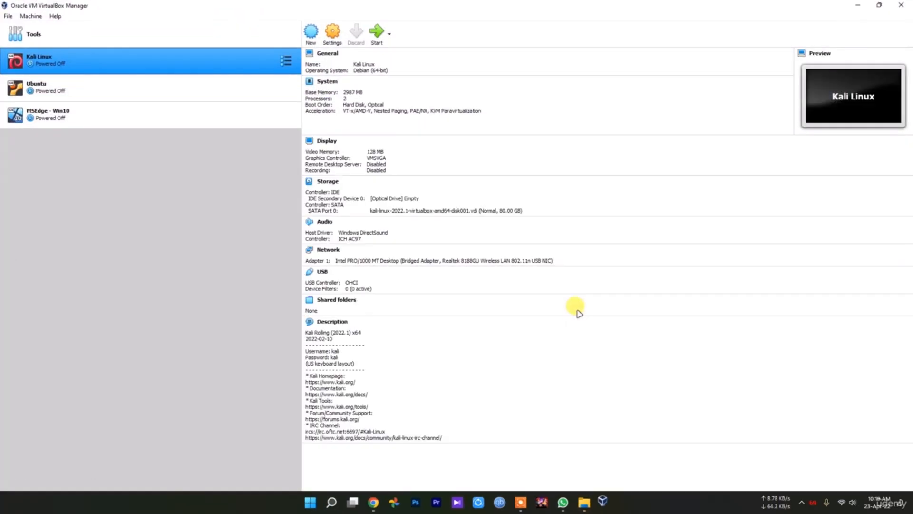
pyautogui.click(55, 32)
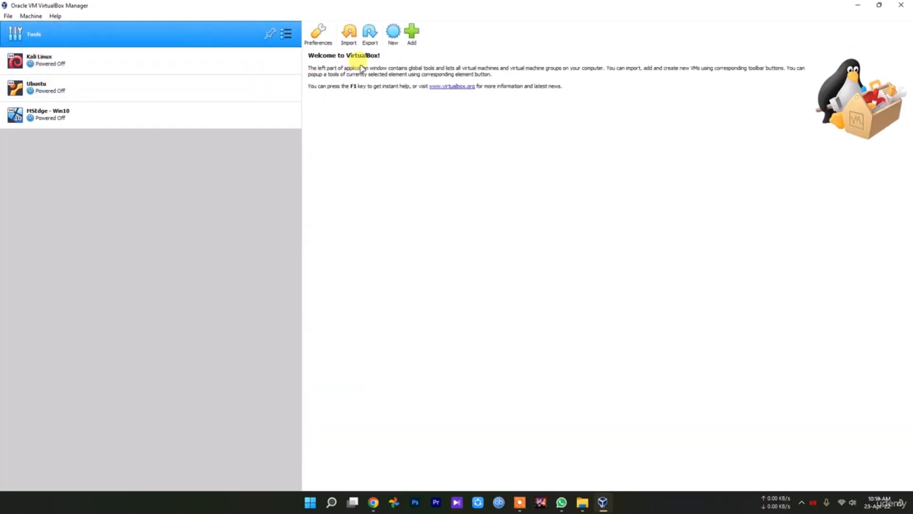
pyautogui.click(393, 33)
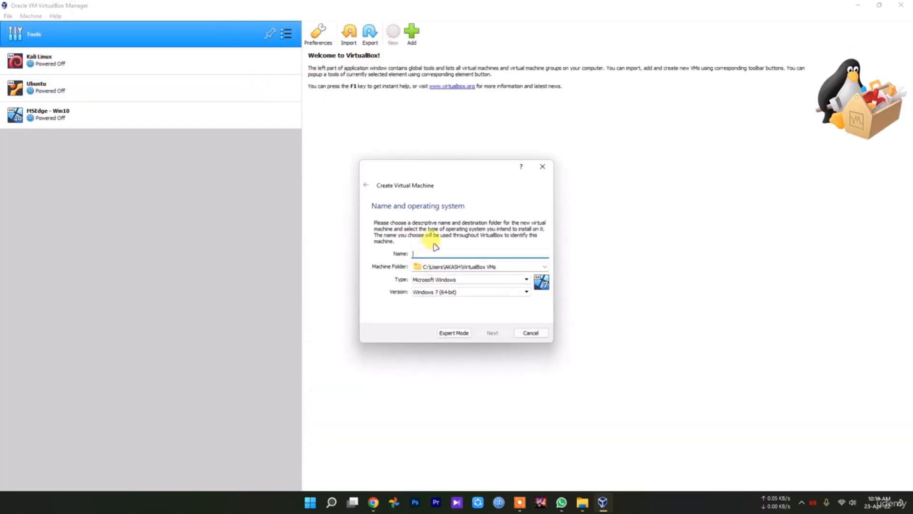
# Name the virtual machine Qubes OS with type Linux and version Fedora (64-bit).
pyautogui.write('Qubes OS')
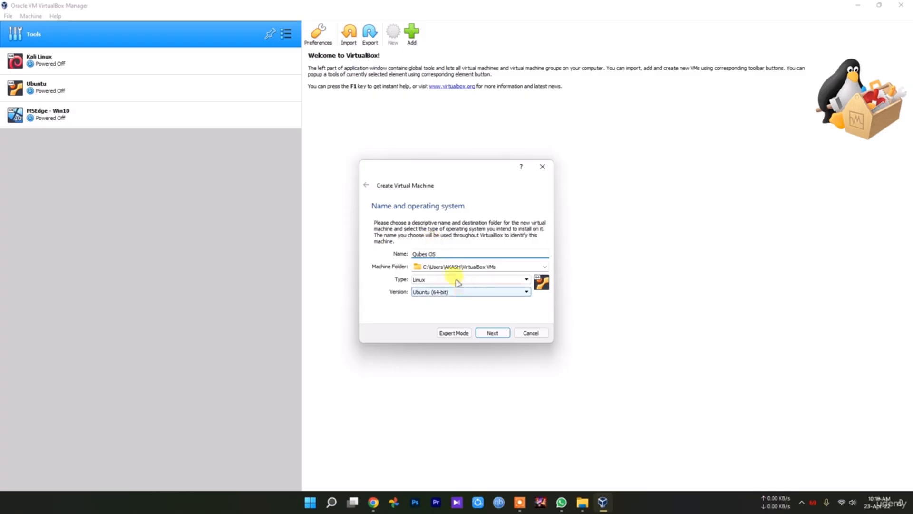
pyautogui.click(422, 279)
pyautogui.click(455, 294)
pyautogui.click(456, 293)
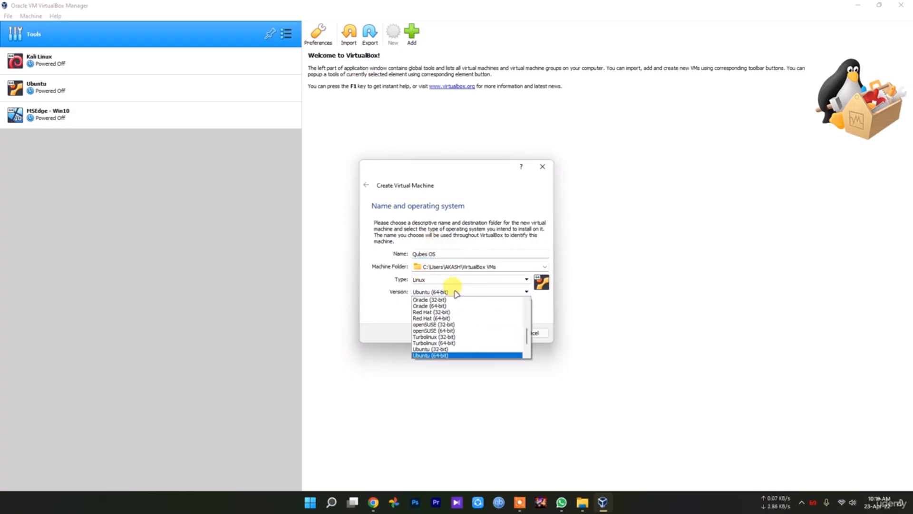
pyautogui.scroll(-2, 469, 333)
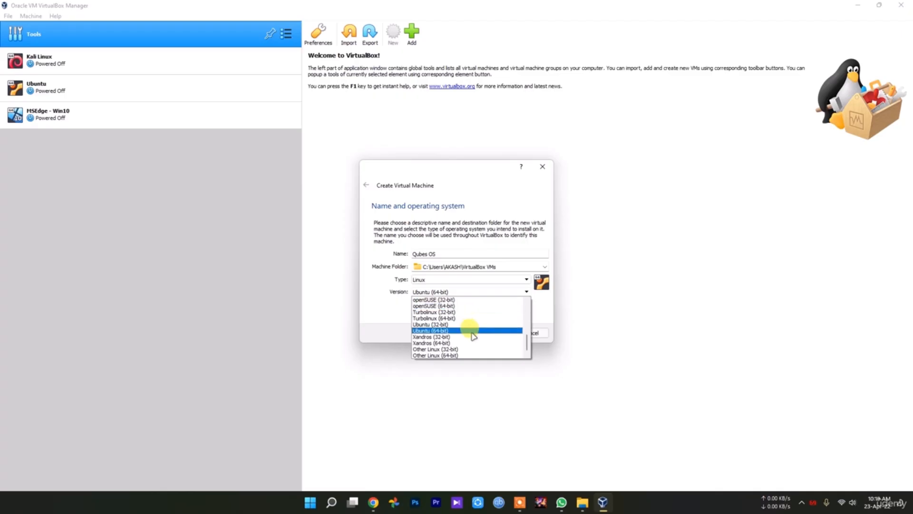
pyautogui.scroll(5, 463, 343)
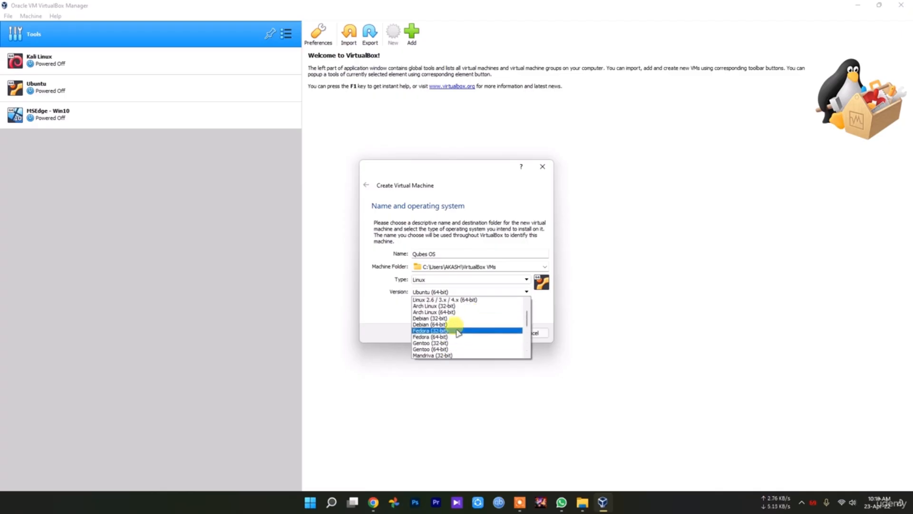
pyautogui.click(458, 336)
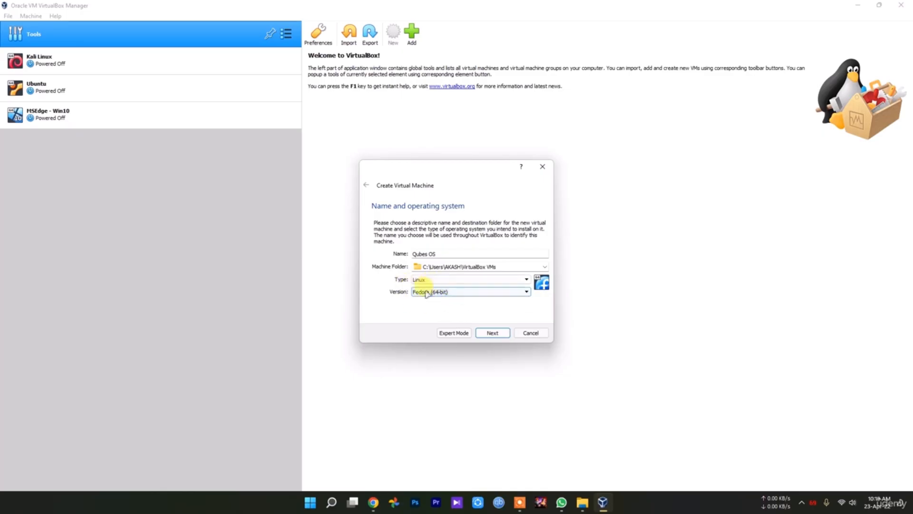
pyautogui.click(493, 334)
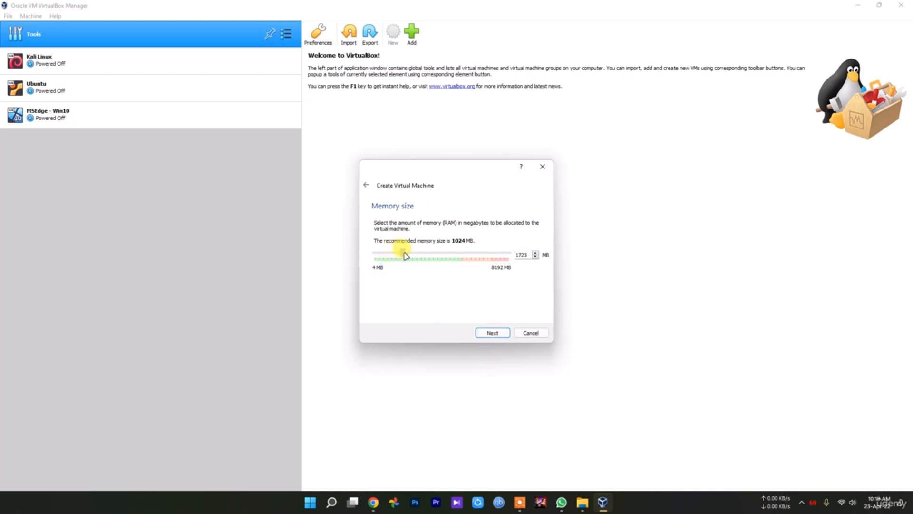
# Keep the default memory and create a new VDI virtual hard disk of about 11 GB.
pyautogui.click(493, 333)
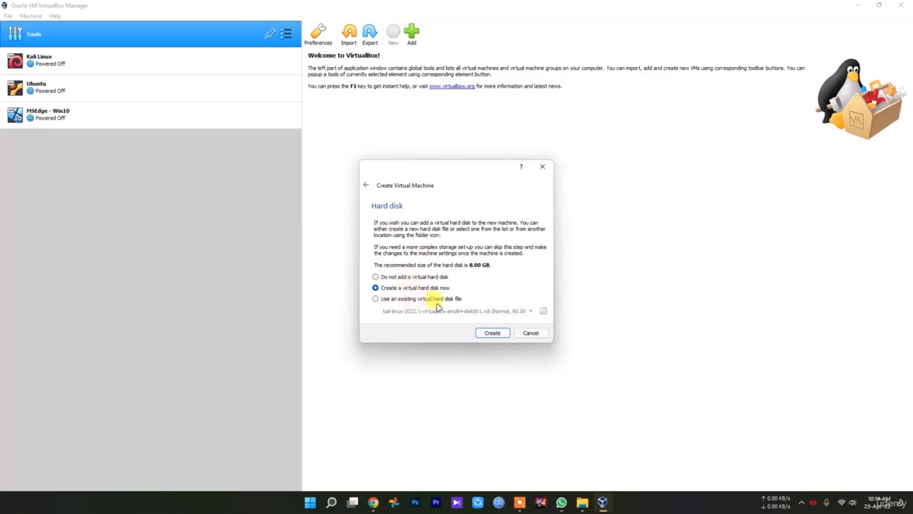
pyautogui.click(495, 332)
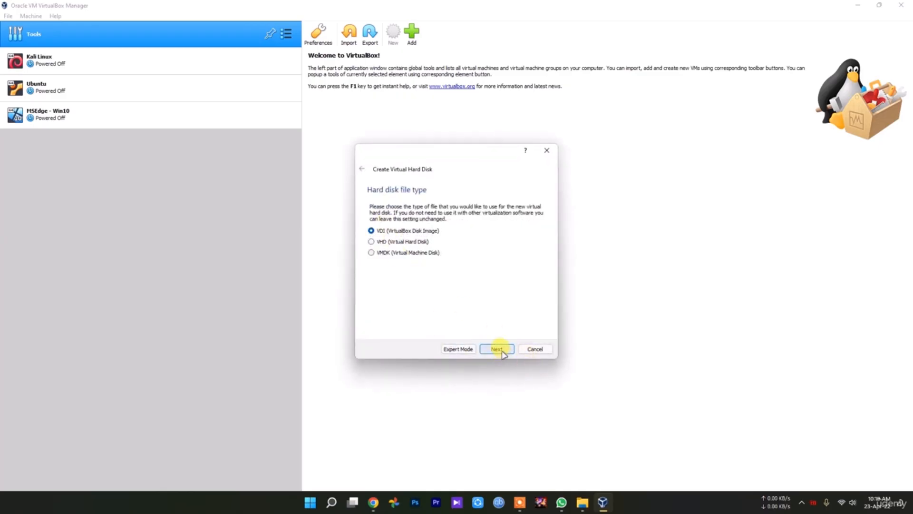
pyautogui.click(502, 351)
pyautogui.click(498, 348)
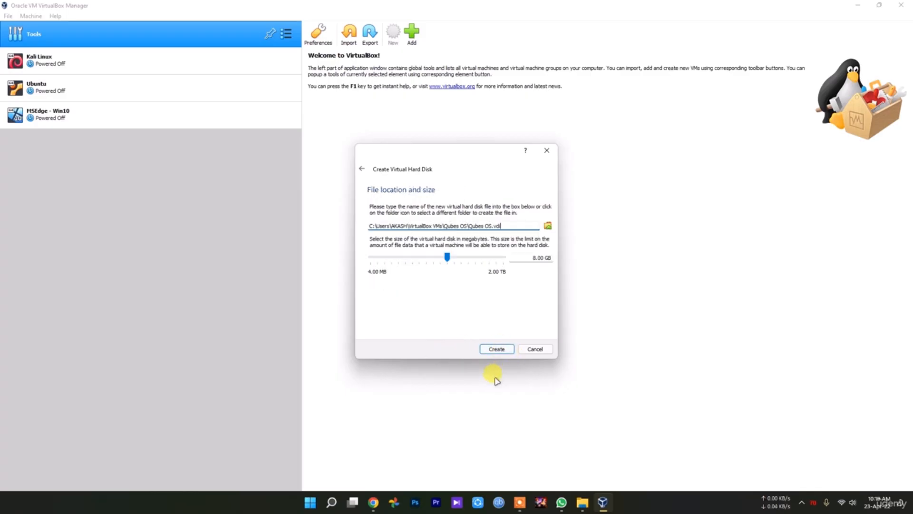
pyautogui.moveTo(448, 256); pyautogui.dragTo(464, 261)
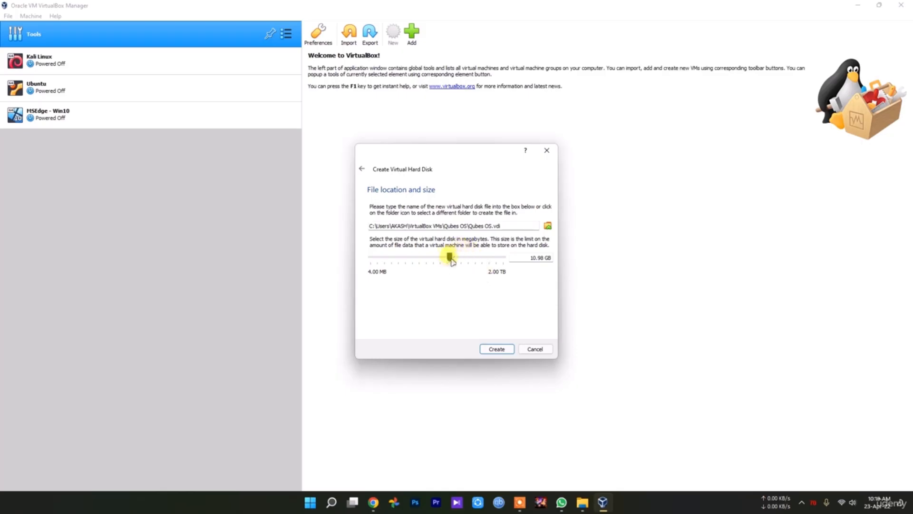
pyautogui.click(497, 350)
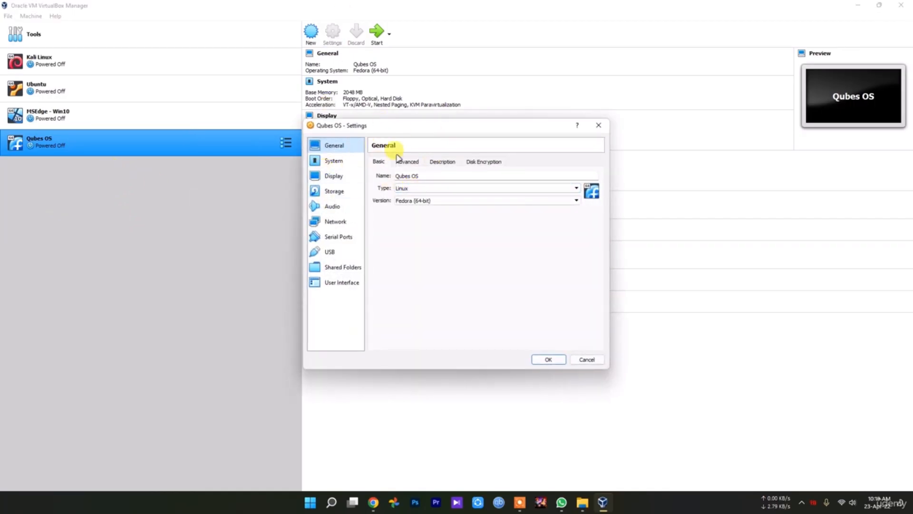
# In the VM's system settings, enable EFI and set the processor count to 2.
pyautogui.click(333, 164)
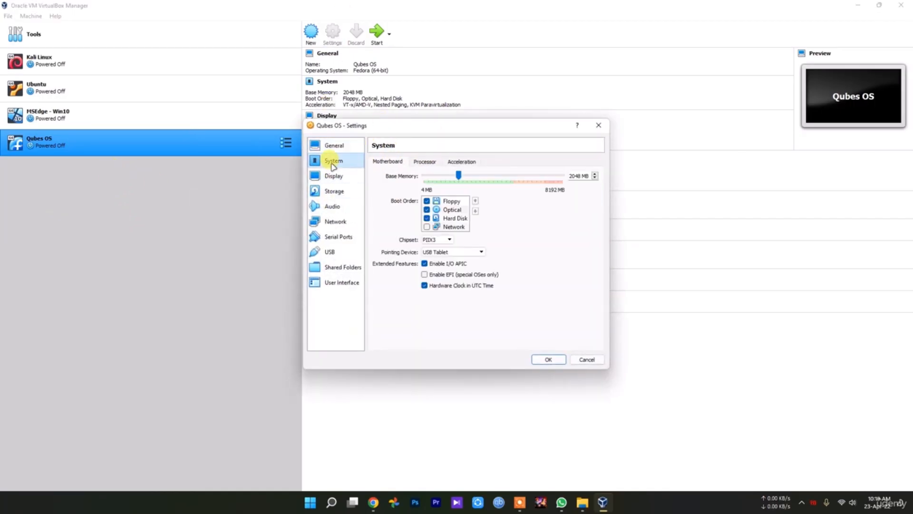
pyautogui.click(434, 274)
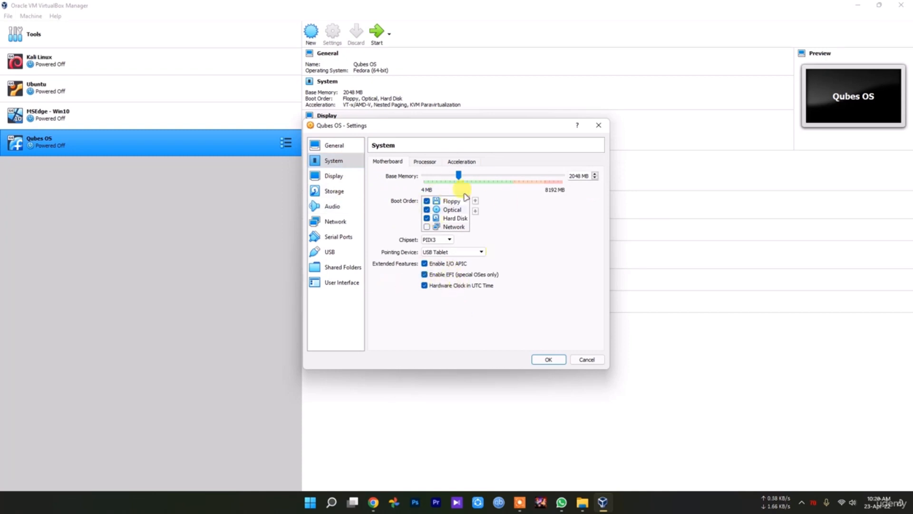
pyautogui.click(423, 161)
pyautogui.moveTo(422, 175); pyautogui.dragTo(436, 179)
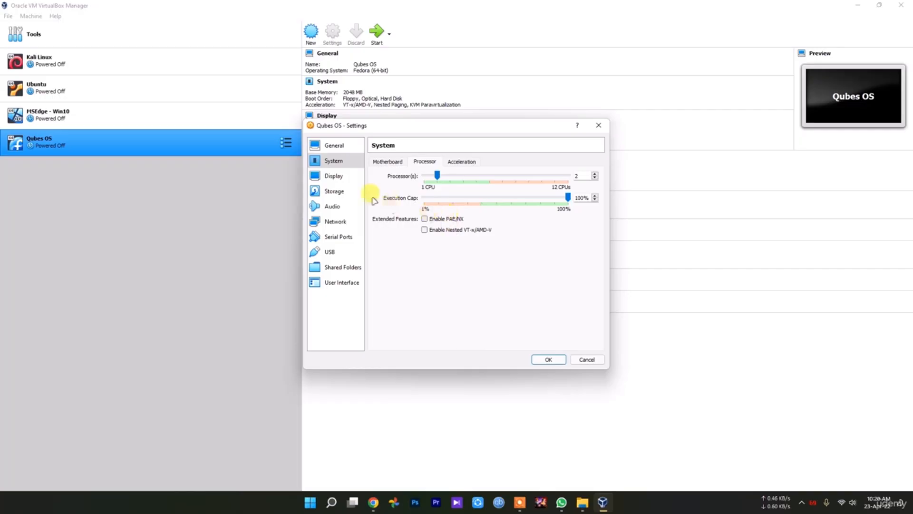
# Raise the display's video memory to 128 MB.
pyautogui.click(332, 177)
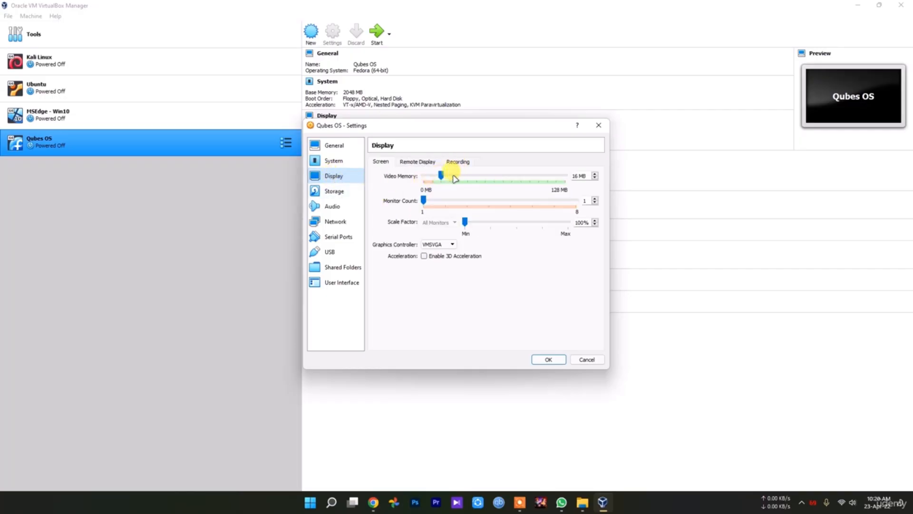
pyautogui.moveTo(441, 176); pyautogui.dragTo(566, 176)
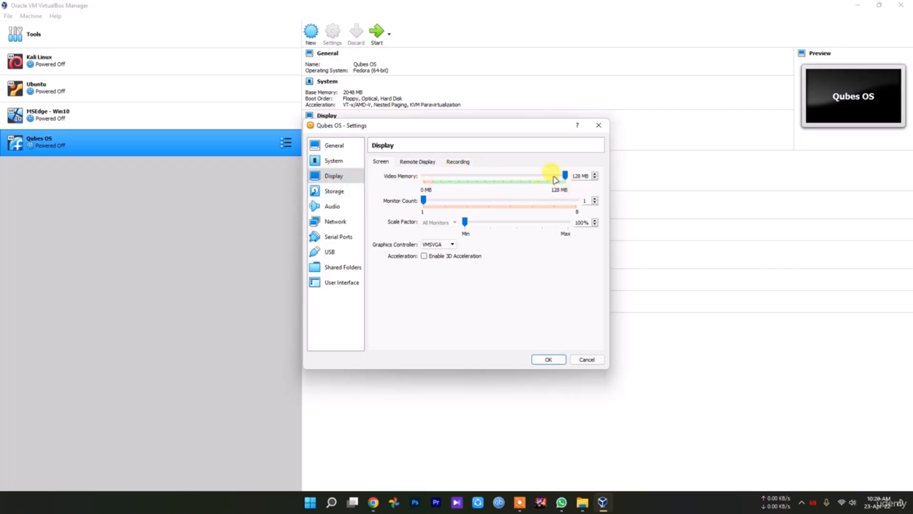
# Review the remote display, processor and acceleration settings of the VM.
pyautogui.click(423, 162)
pyautogui.click(349, 162)
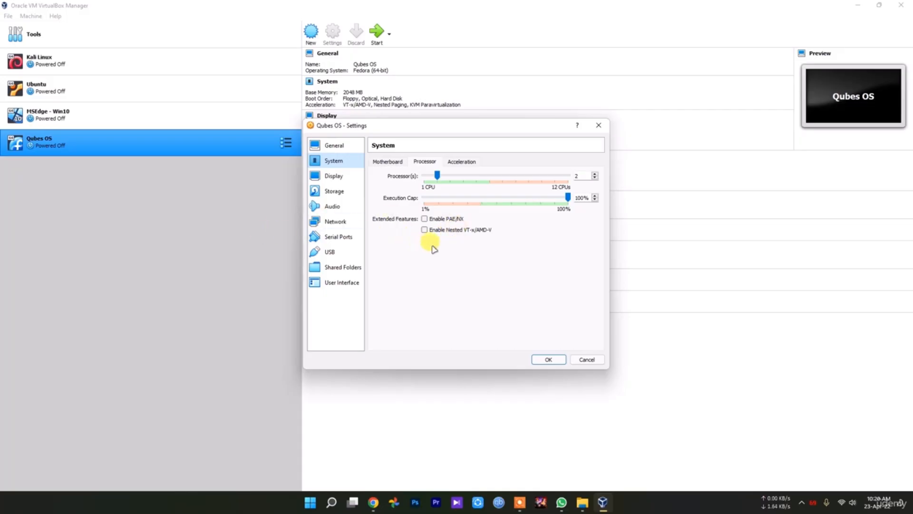
pyautogui.click(464, 162)
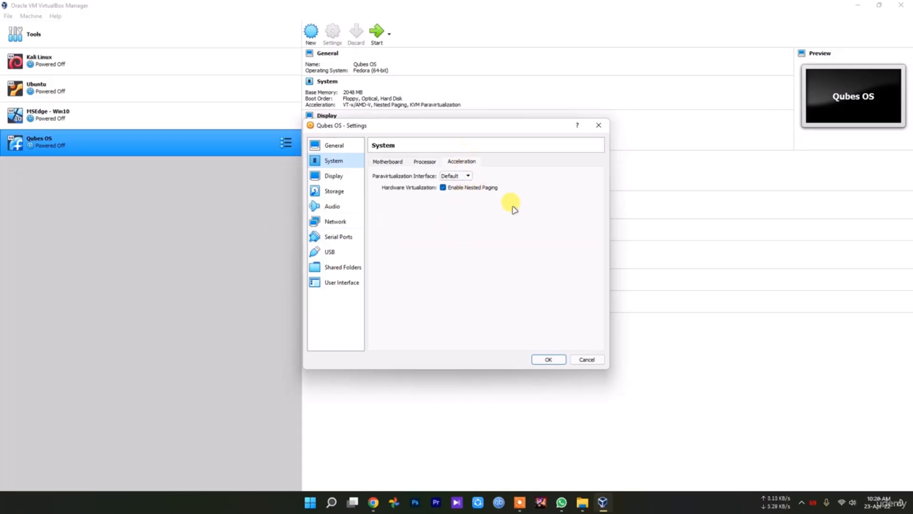
pyautogui.click(339, 190)
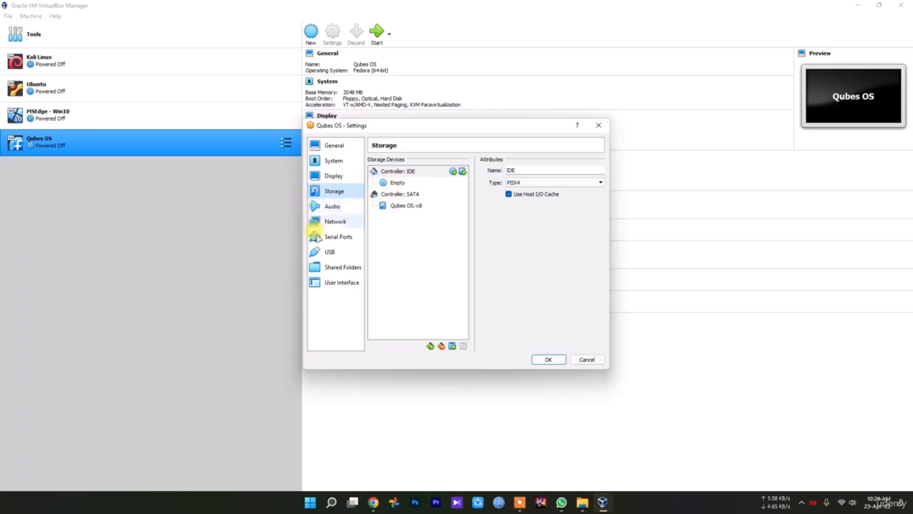
# Attach the first network adapter to Bridged Adapter.
pyautogui.click(336, 222)
pyautogui.click(455, 186)
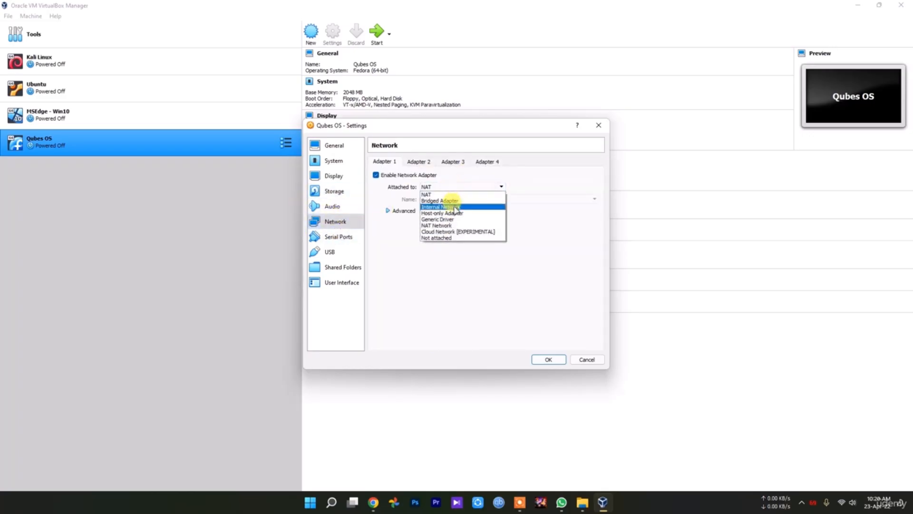
pyautogui.click(452, 214)
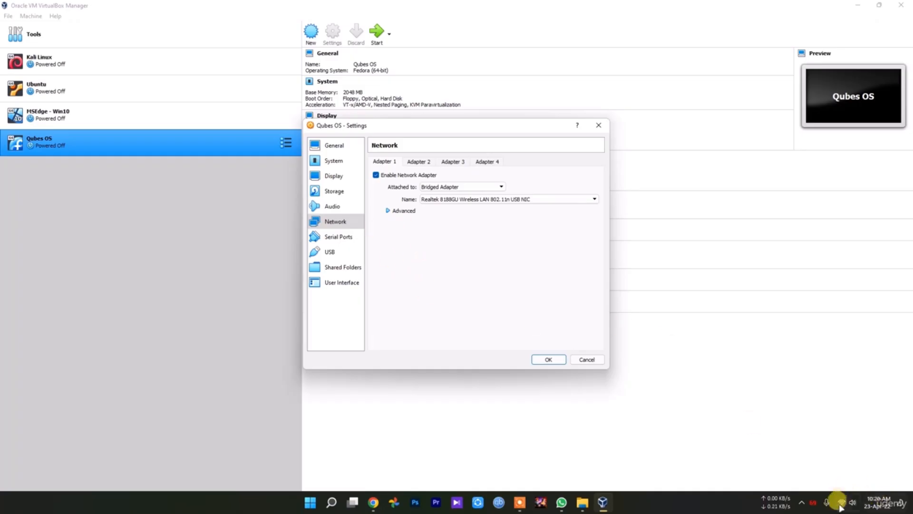
# Load the Qubes-R4.1.0-x86_64 ISO into the VM's empty IDE optical drive and save the settings.
pyautogui.click(337, 191)
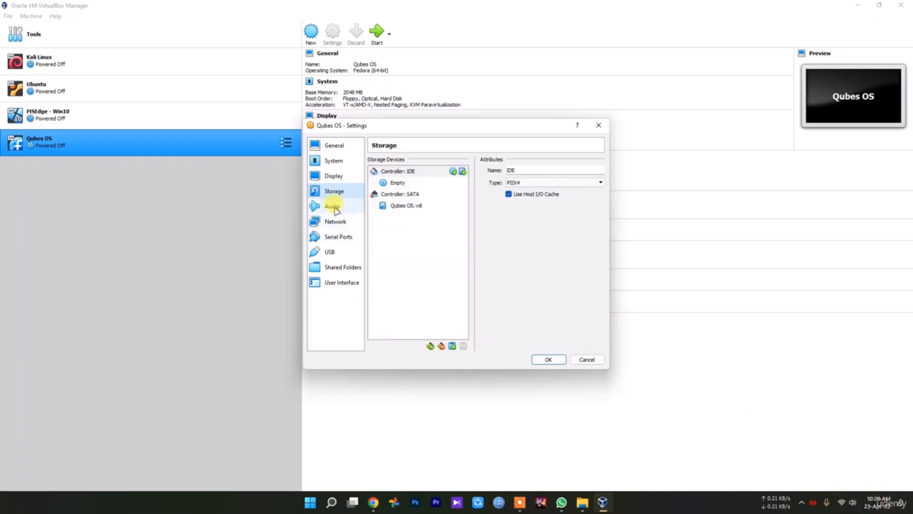
pyautogui.click(398, 183)
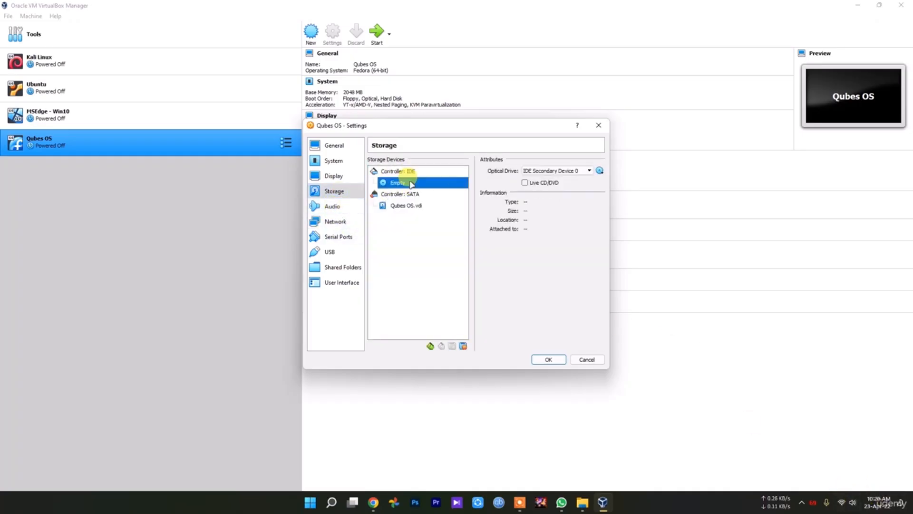
pyautogui.click(600, 170)
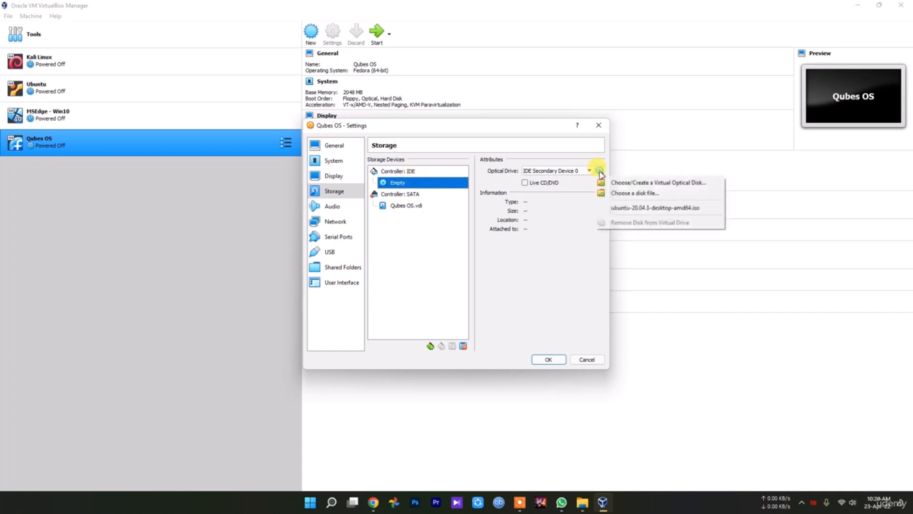
pyautogui.click(641, 194)
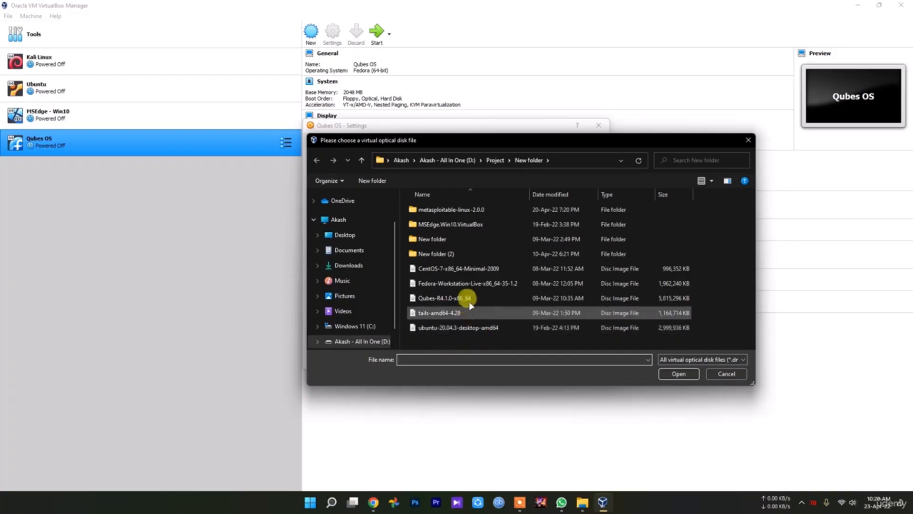
pyautogui.click(453, 300)
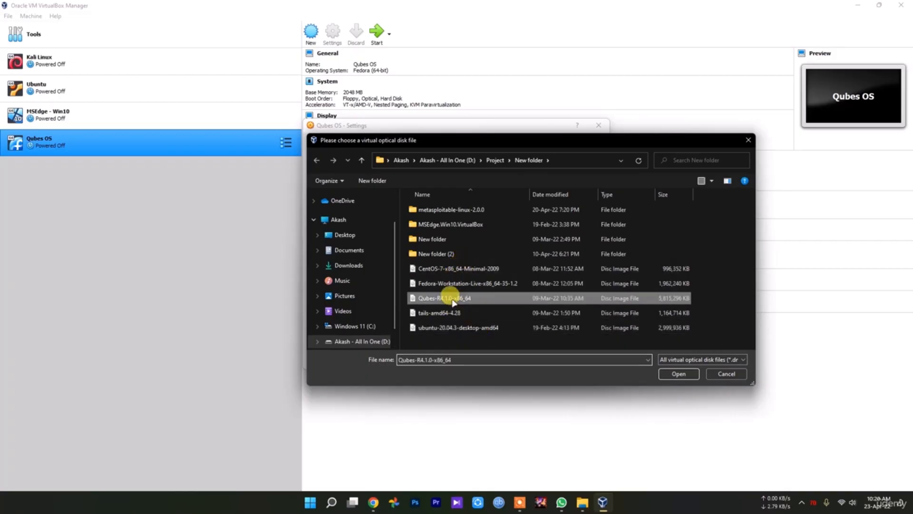
pyautogui.doubleClick(453, 300)
pyautogui.click(549, 359)
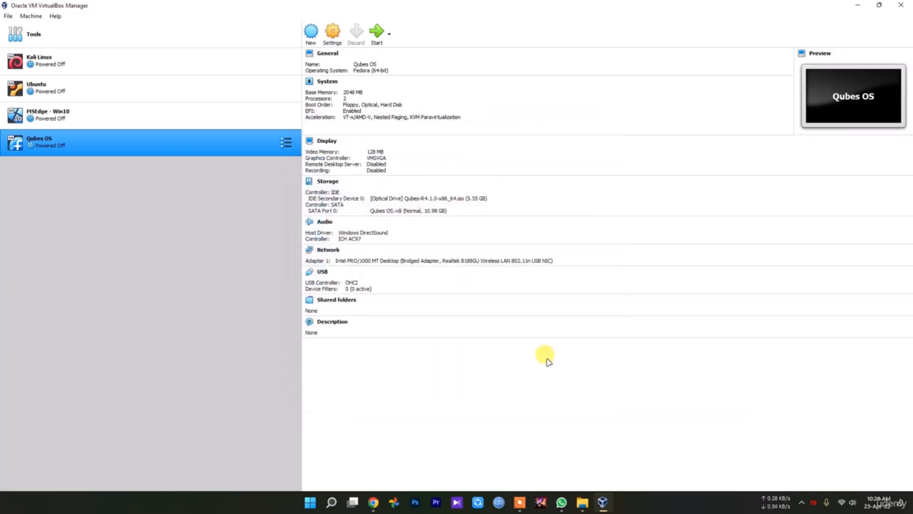
# Start the Qubes OS VM and boot the Install Qubes OS R4.1.0 entry.
pyautogui.click(374, 38)
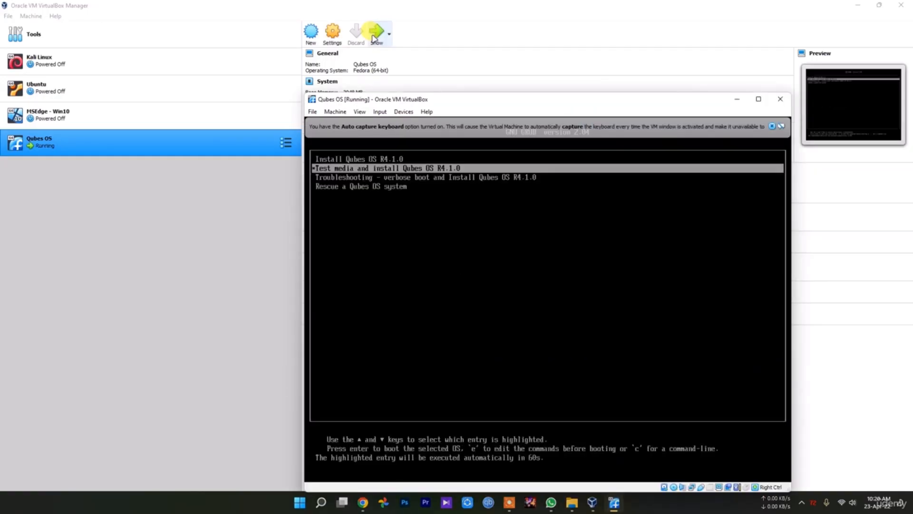
pyautogui.press('Down')
pyautogui.press('Up')
pyautogui.press('Up')
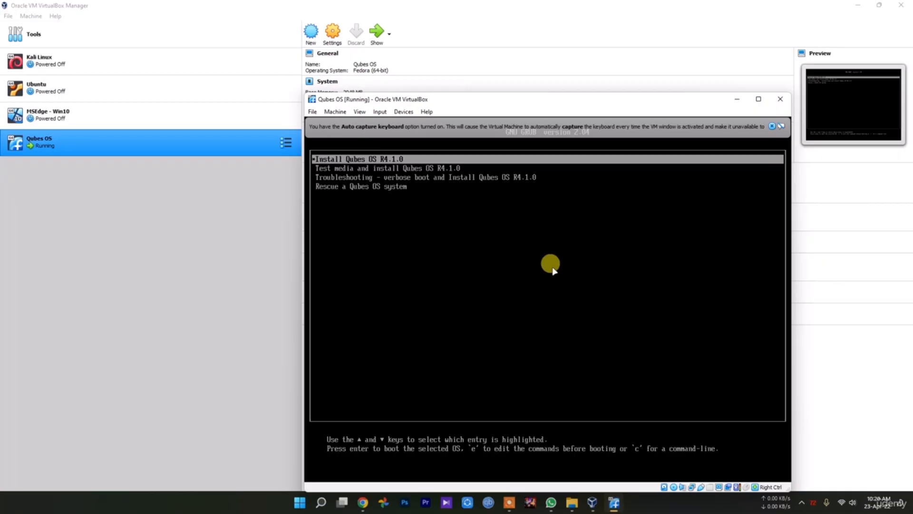
pyautogui.press('Return')
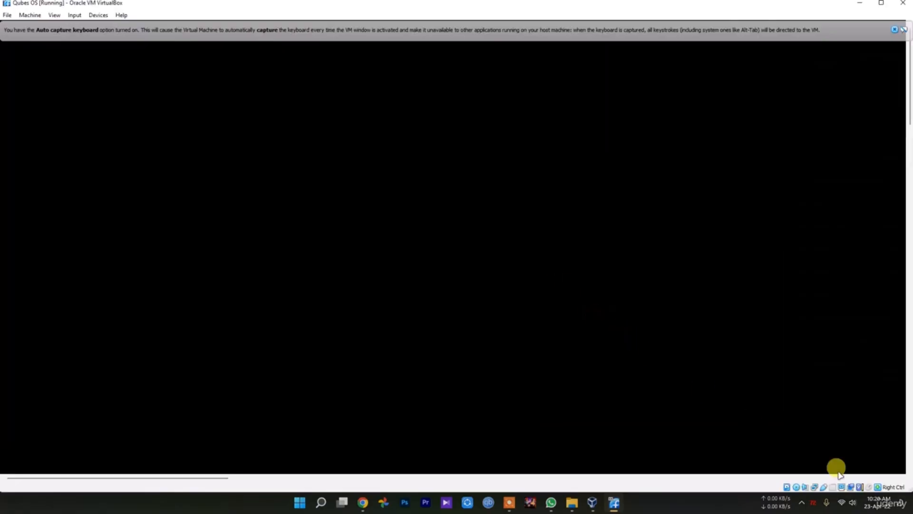
# Continue the installer with English (United States) as the installation language.
pyautogui.click(802, 503)
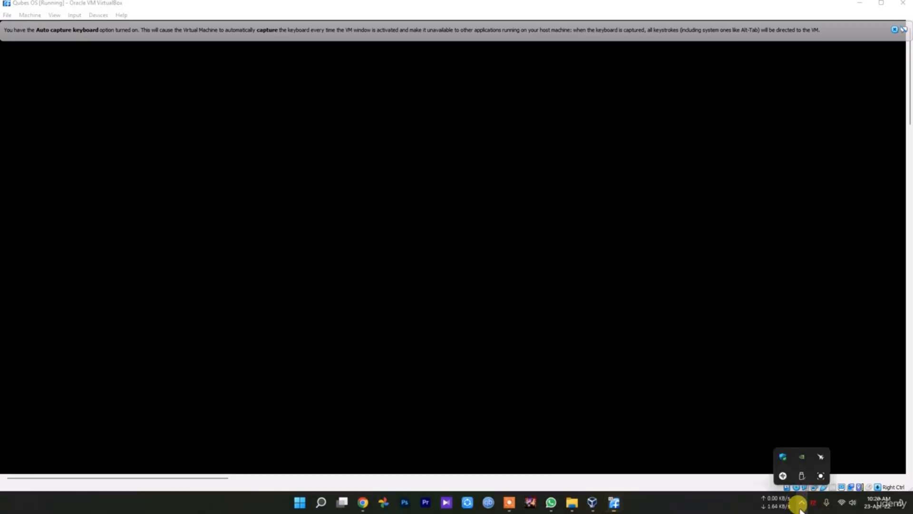
pyautogui.click(811, 474)
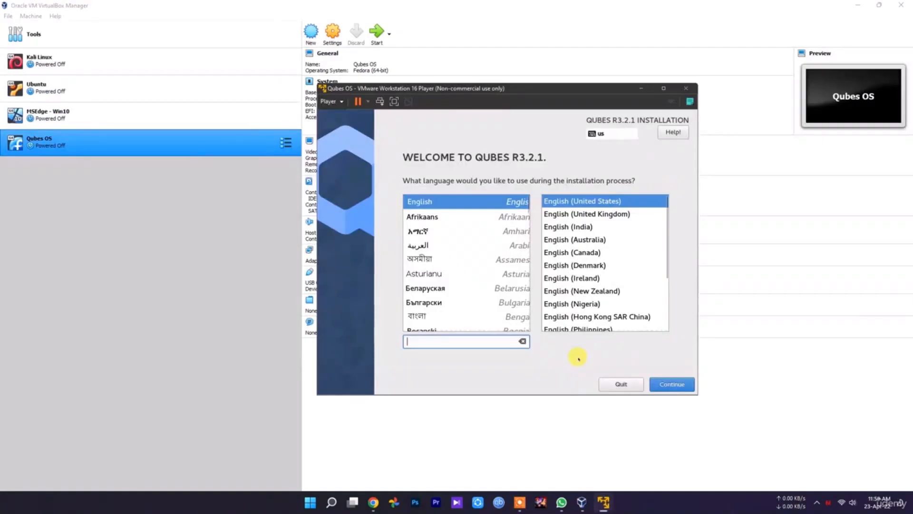
pyautogui.click(671, 383)
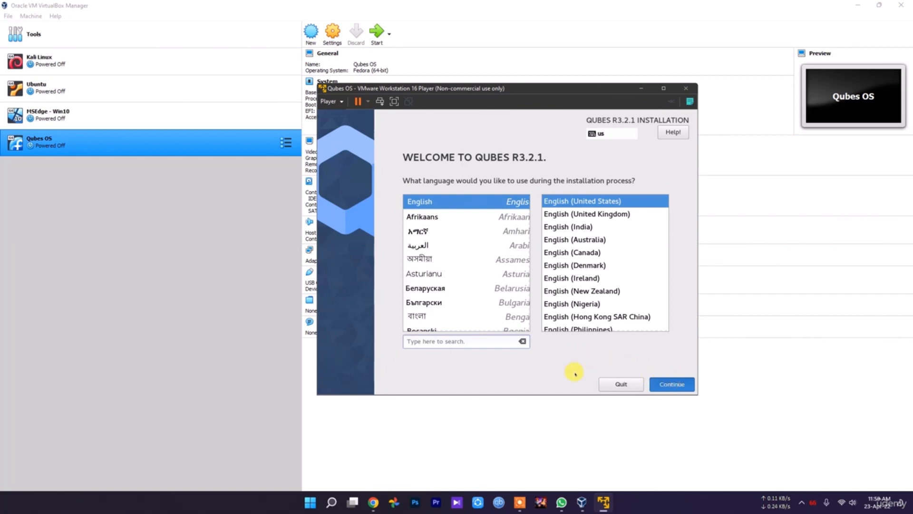
# Keep automatic partitioning on the 40 GiB disk, toggle the Encrypt my data option, and begin the installation.
pyautogui.scroll(-1, 500, 308)
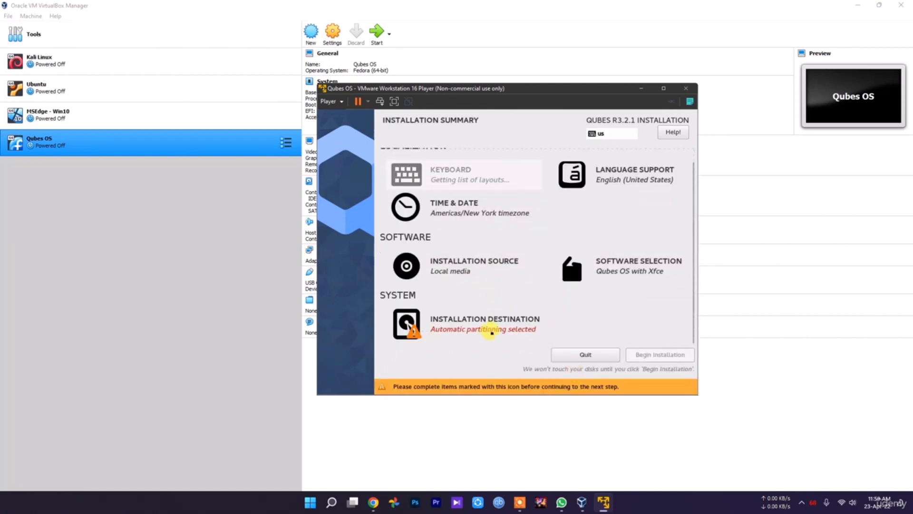
pyautogui.click(465, 334)
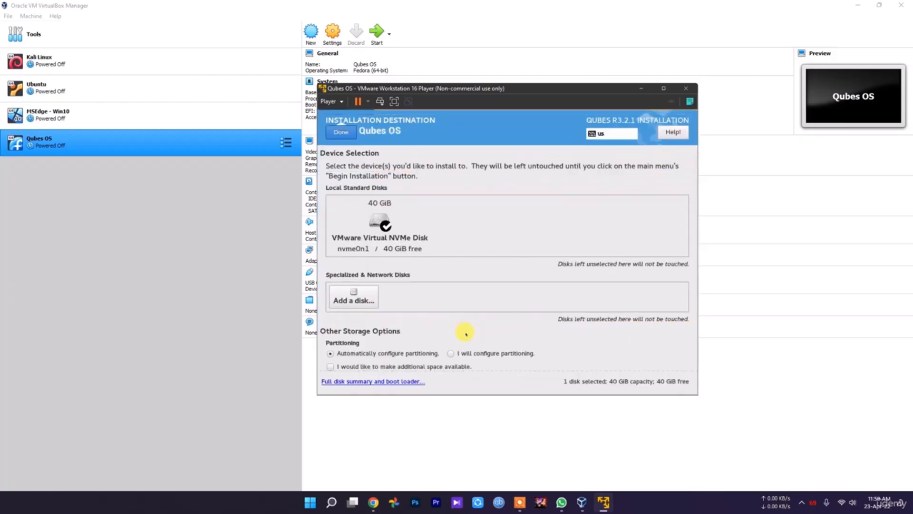
pyautogui.scroll(-1, 400, 295)
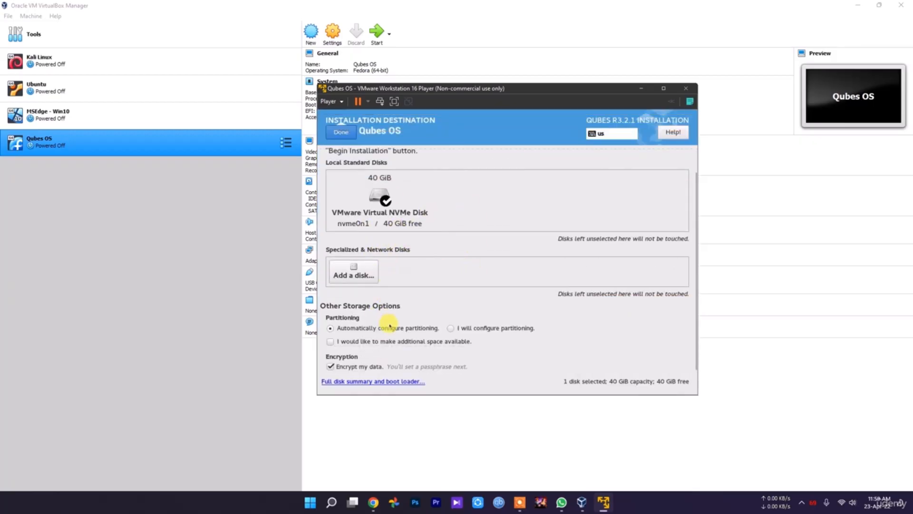
pyautogui.click(356, 368)
pyautogui.scroll(1, 428, 330)
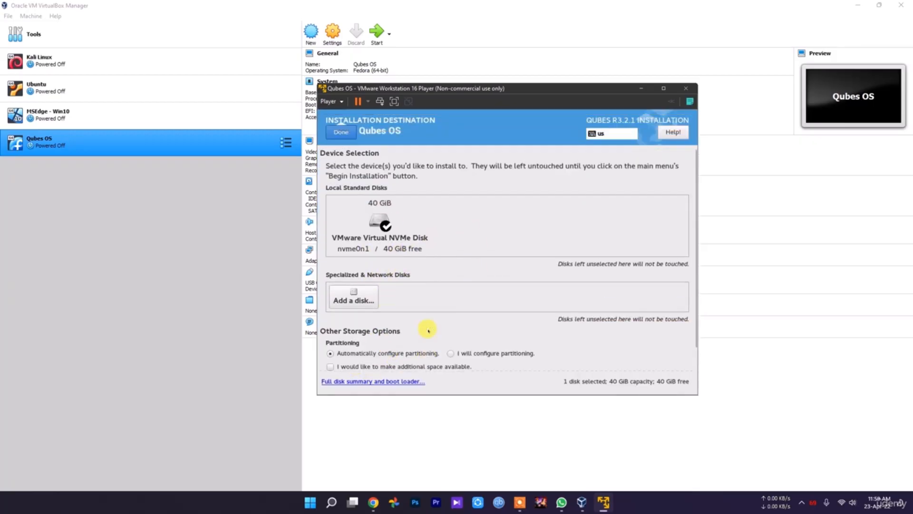
pyautogui.click(334, 134)
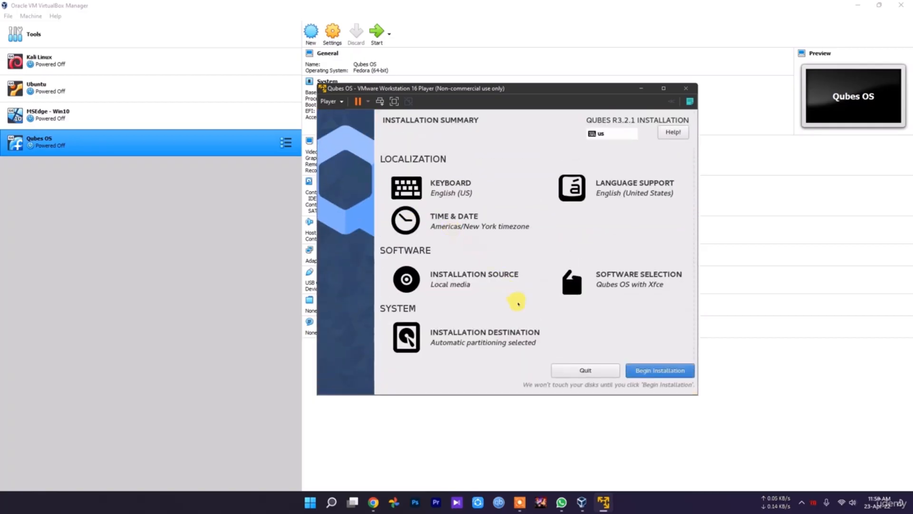
pyautogui.click(666, 370)
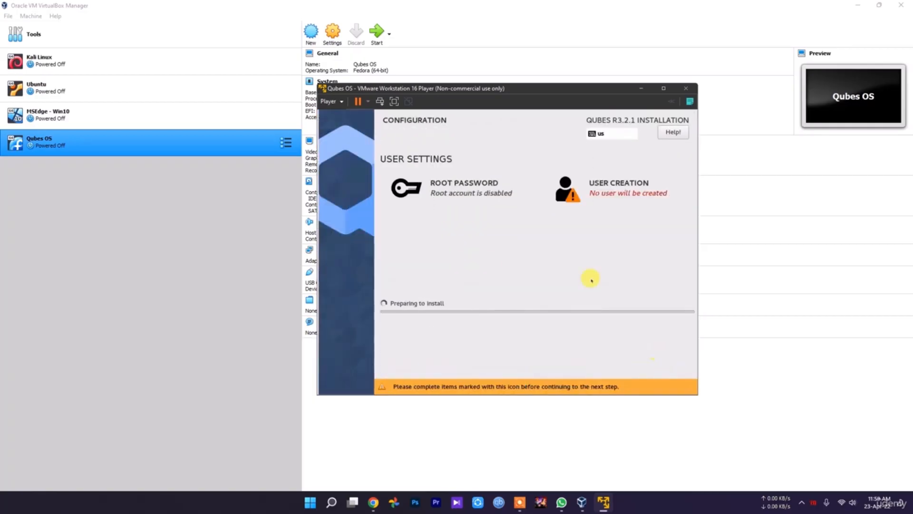
# Open the root password settings and enter a root password and its confirmation.
pyautogui.click(467, 188)
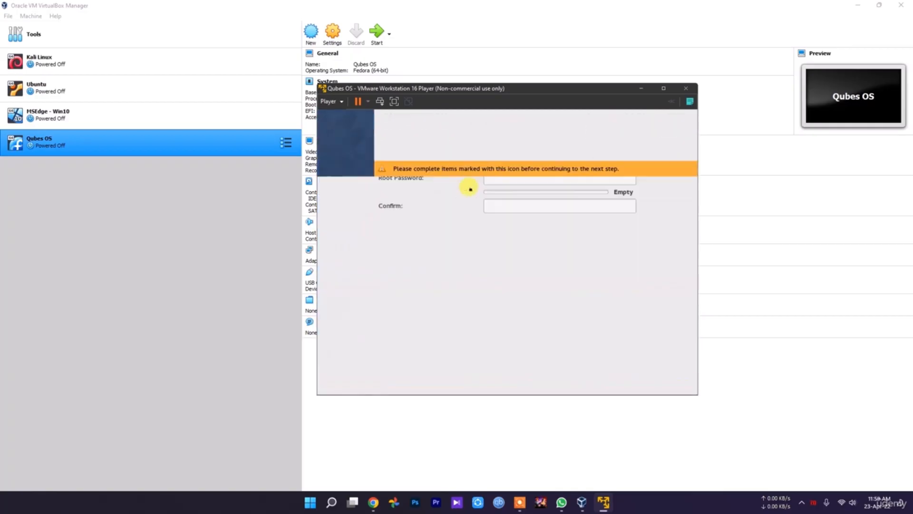
pyautogui.click(399, 151)
pyautogui.click(509, 183)
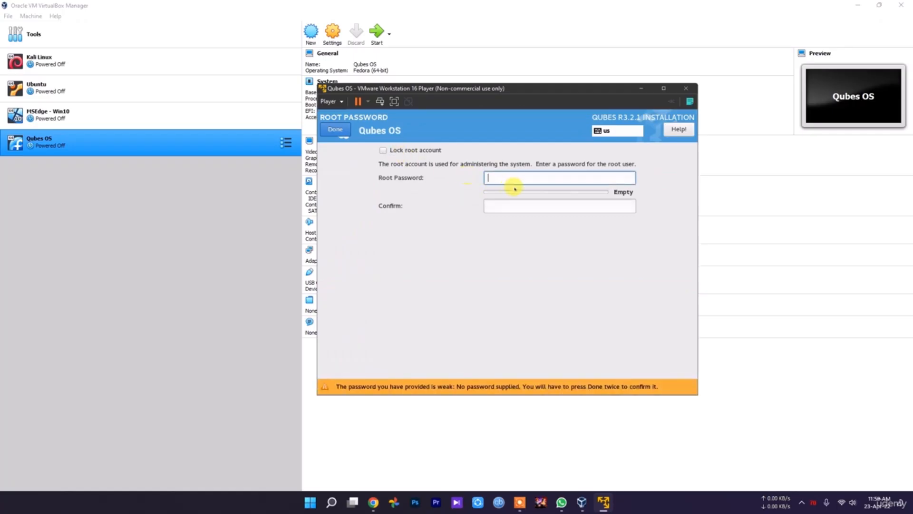
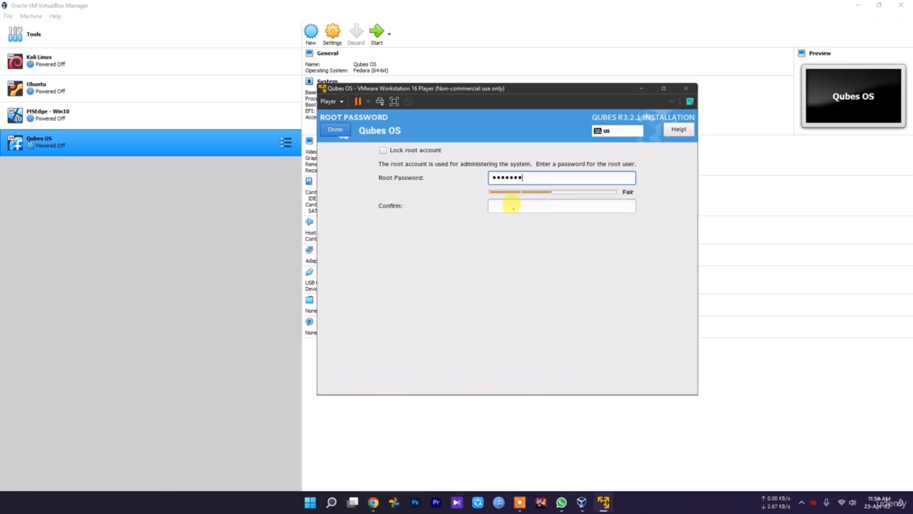
pyautogui.click(511, 203)
pyautogui.write('••')
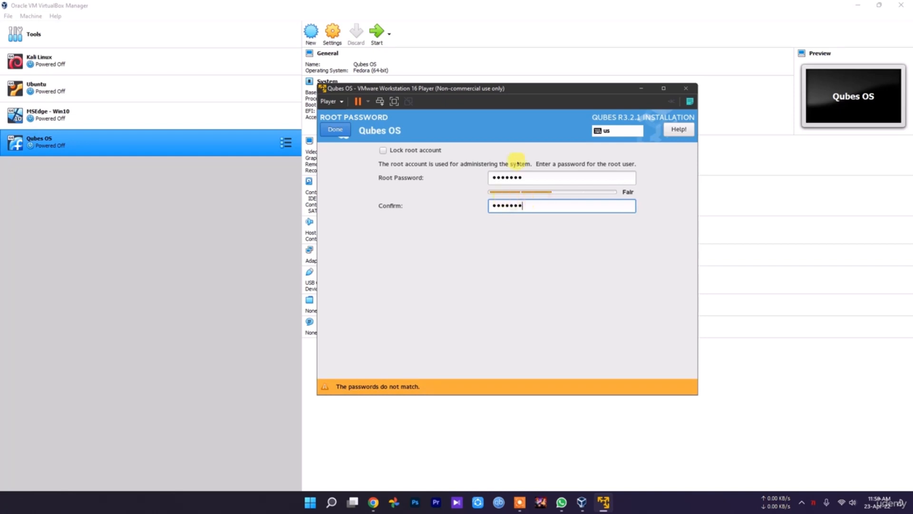
pyautogui.moveTo(524, 176); pyautogui.dragTo(465, 176)
pyautogui.write('••')
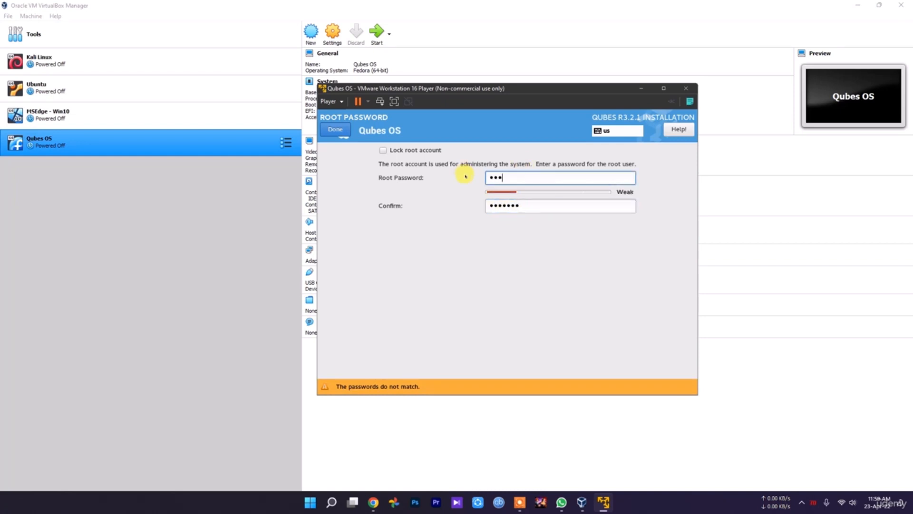
pyautogui.write('•')
pyautogui.moveTo(526, 200); pyautogui.dragTo(461, 203)
pyautogui.write('••')
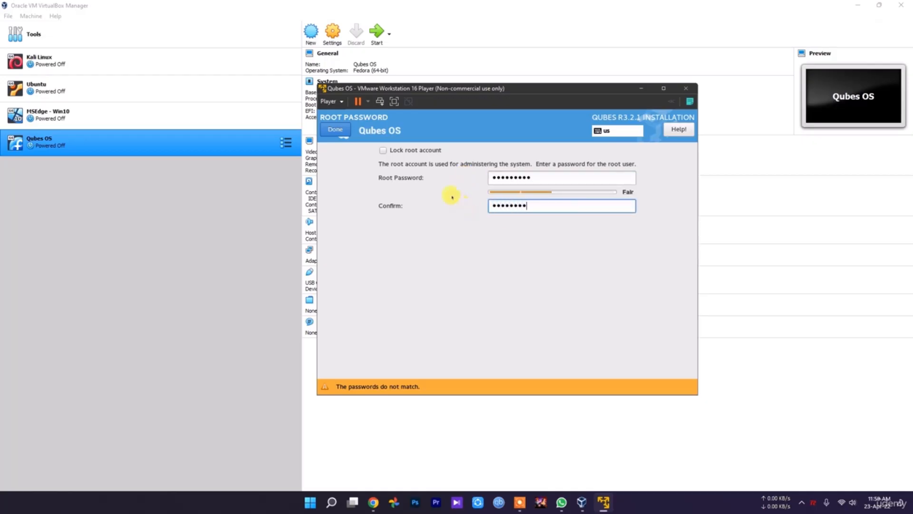
pyautogui.click(341, 128)
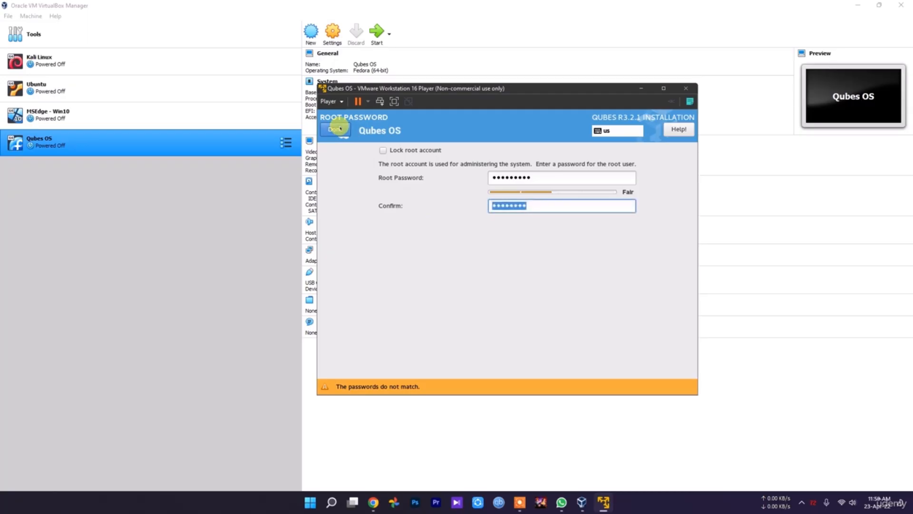
# Clear both root password fields, re-enter the root password and confirmation, and finish.
pyautogui.moveTo(545, 206); pyautogui.dragTo(464, 199)
pyautogui.press('BackSpace')
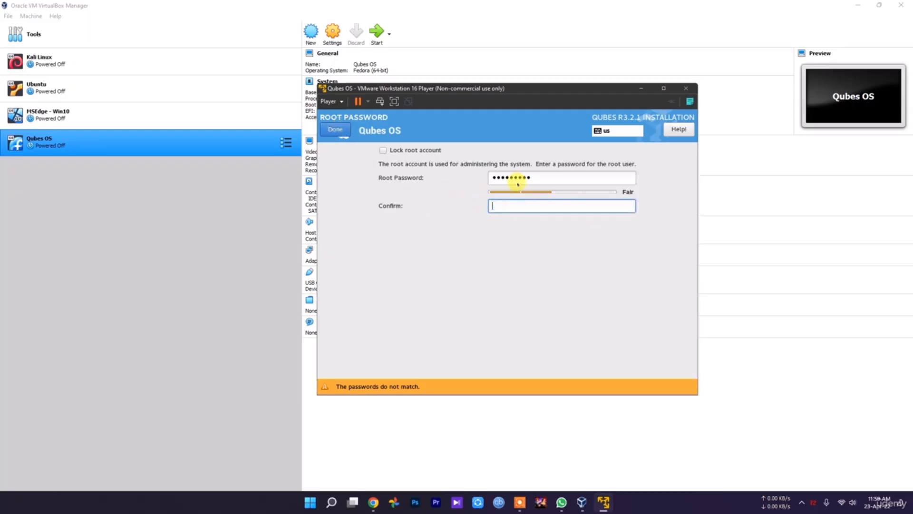
pyautogui.moveTo(532, 178); pyautogui.dragTo(406, 179)
pyautogui.press('BackSpace')
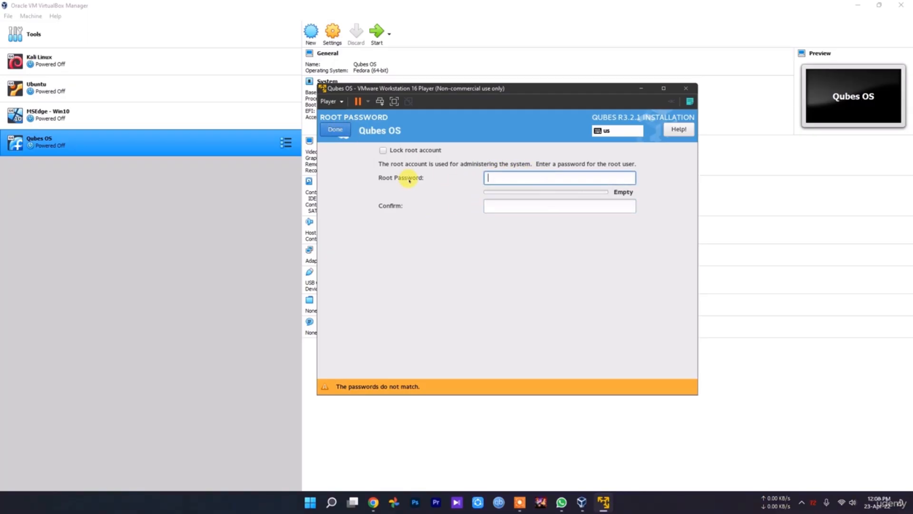
pyautogui.write('•••••••••')
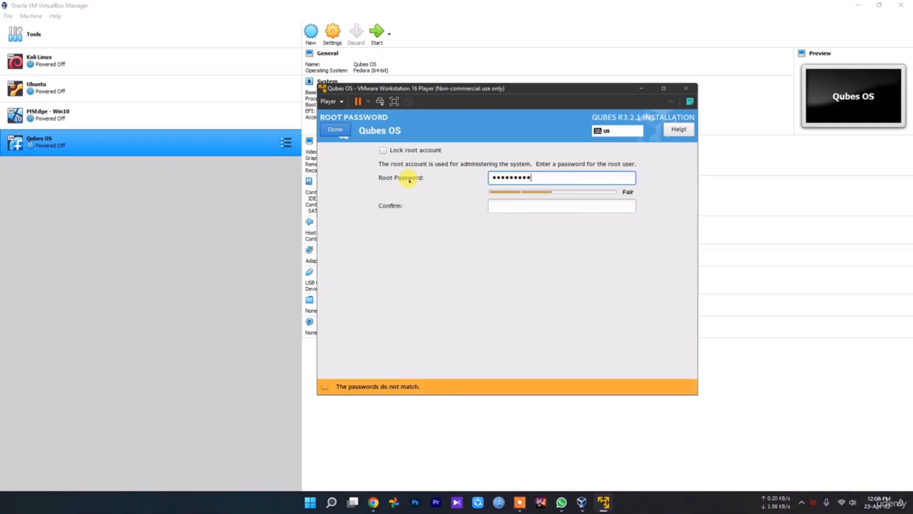
pyautogui.click(514, 206)
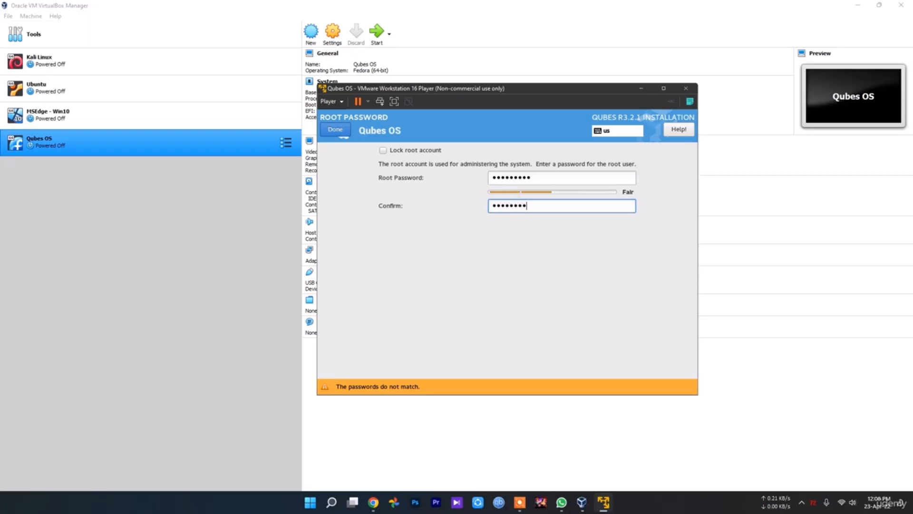
pyautogui.click(336, 130)
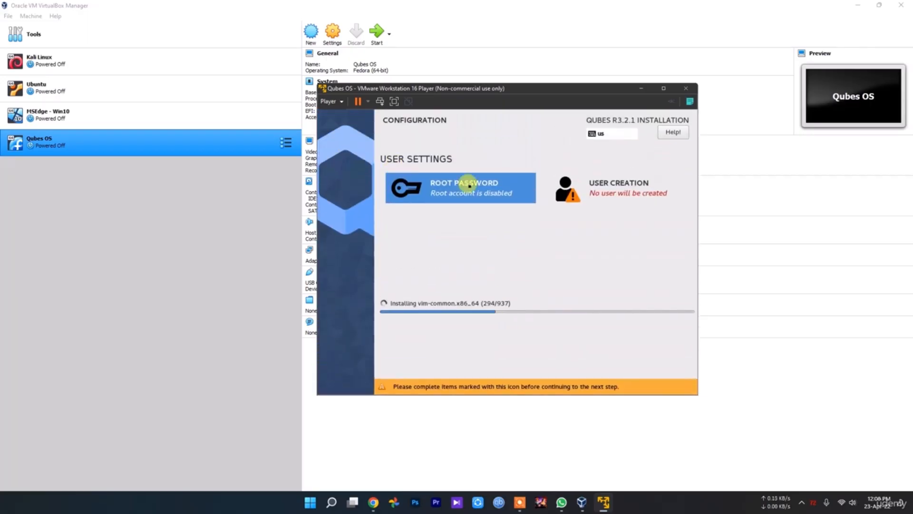
# Create the administrator user with the prefilled user name, toggling the require-password option, and confirm.
pyautogui.click(629, 185)
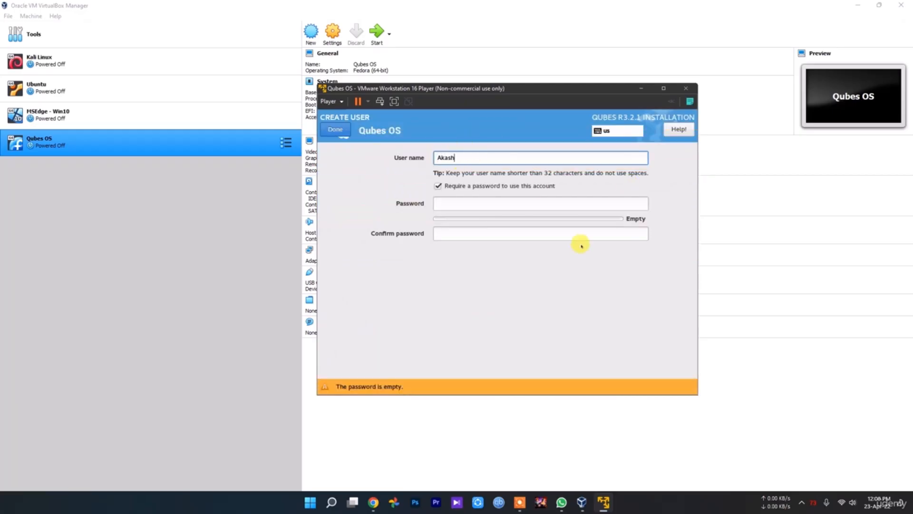
pyautogui.click(515, 187)
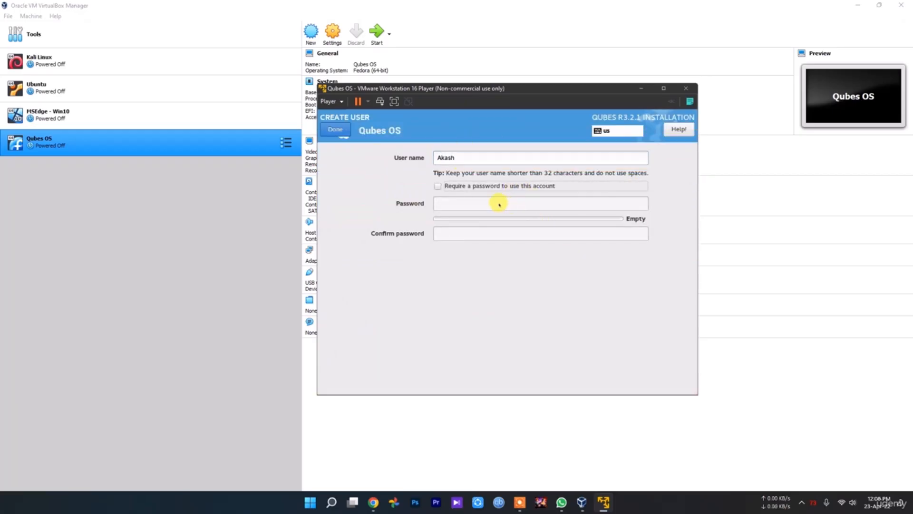
pyautogui.click(459, 190)
pyautogui.click(455, 185)
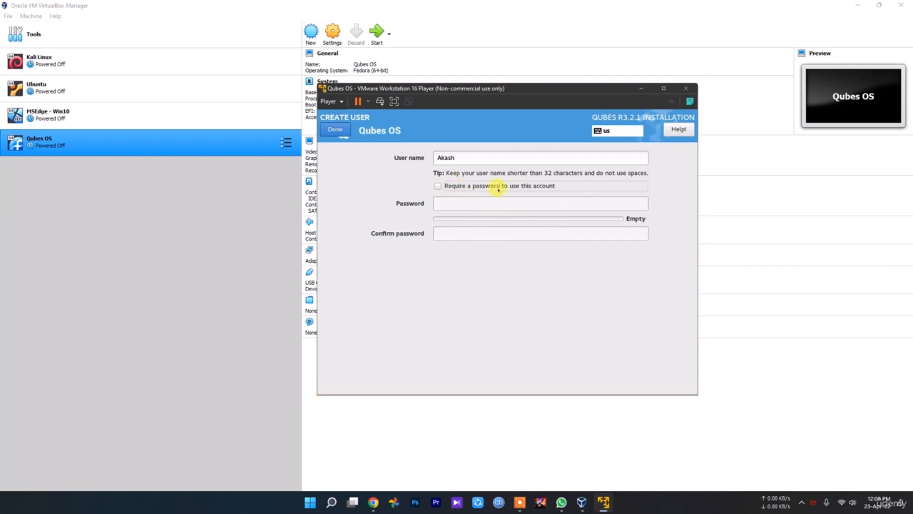
pyautogui.click(336, 134)
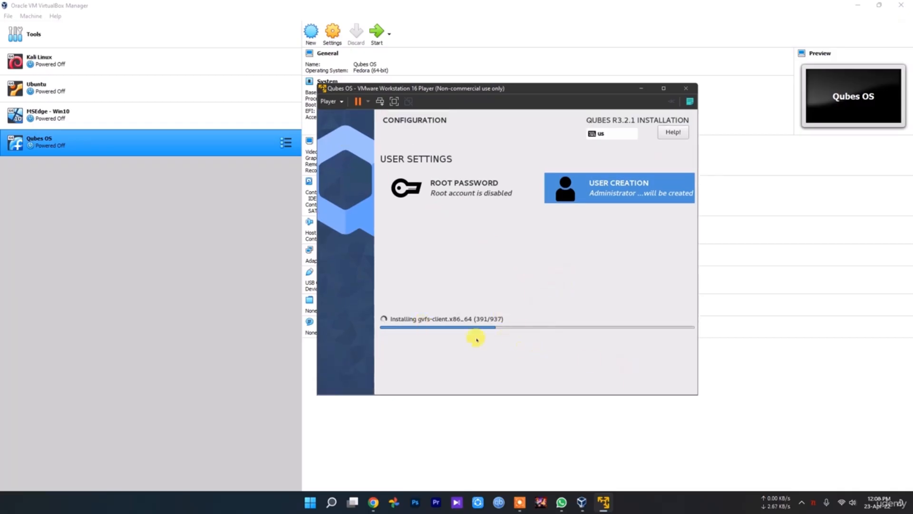
pyautogui.click(807, 504)
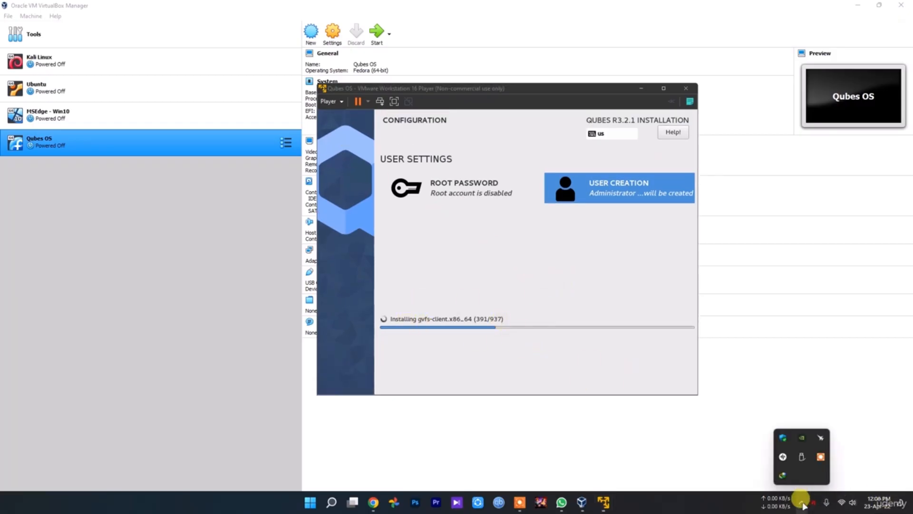
pyautogui.click(820, 457)
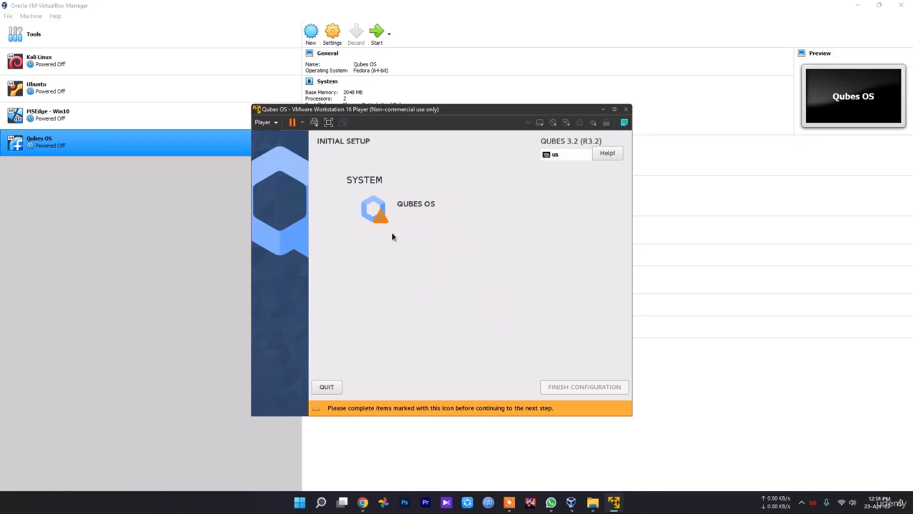
# Open the Qubes OS system configuration and accept the default qube creation options.
pyautogui.click(409, 206)
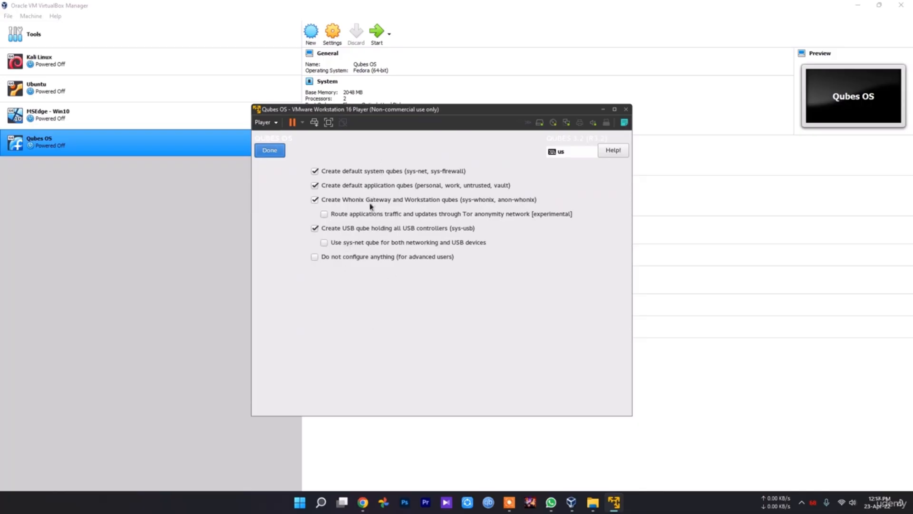
pyautogui.click(269, 150)
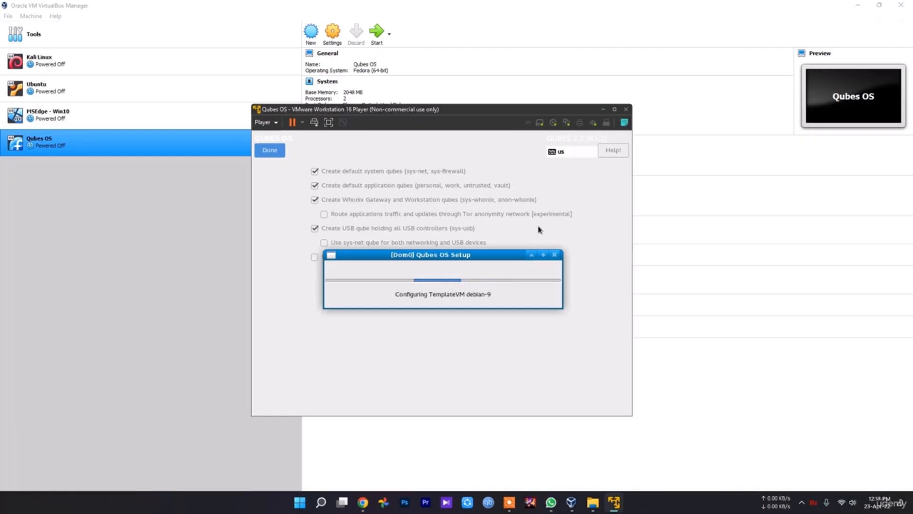
pyautogui.click(803, 503)
pyautogui.click(820, 475)
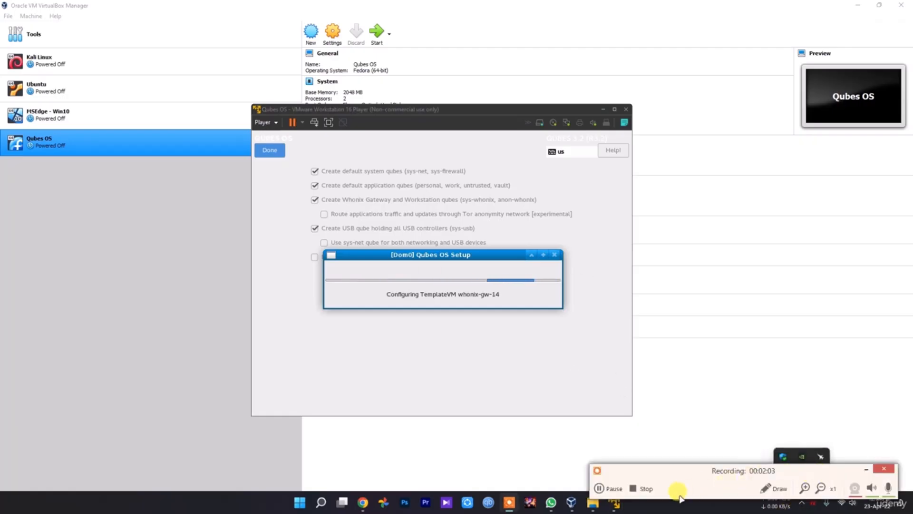
pyautogui.click(602, 487)
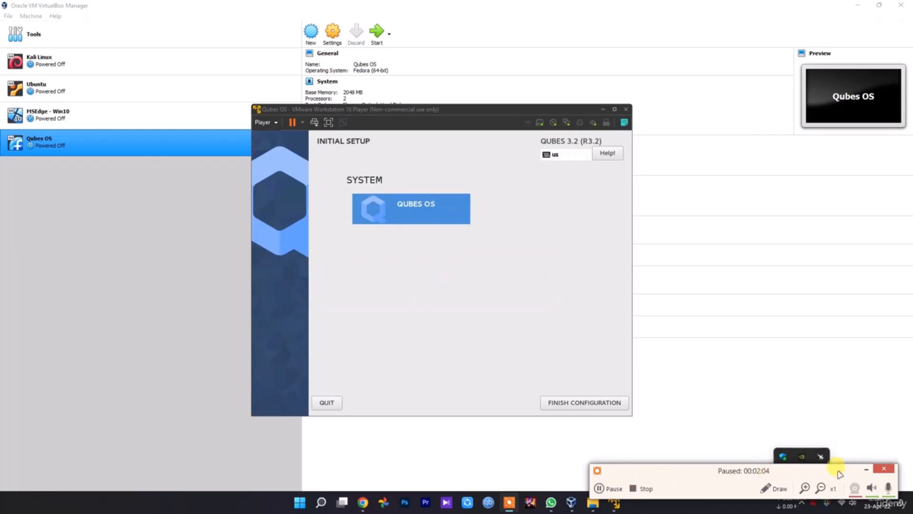
pyautogui.click(866, 470)
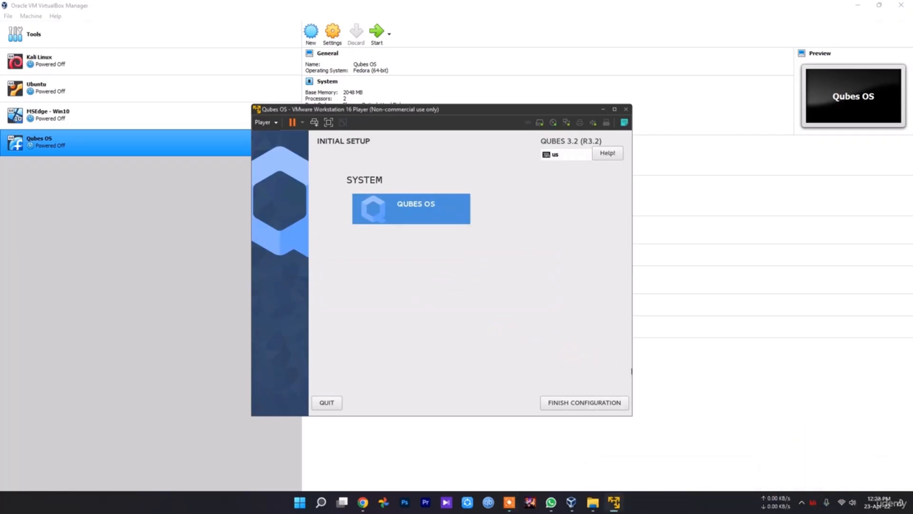
# Finish the initial configuration and log in to the new user account by entering its password.
pyautogui.click(587, 407)
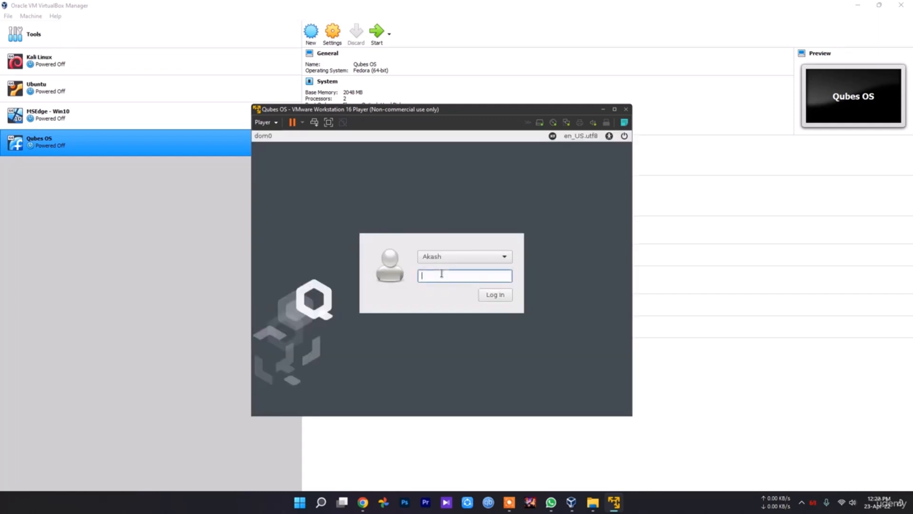
pyautogui.write('•••••••••')
pyautogui.click(493, 297)
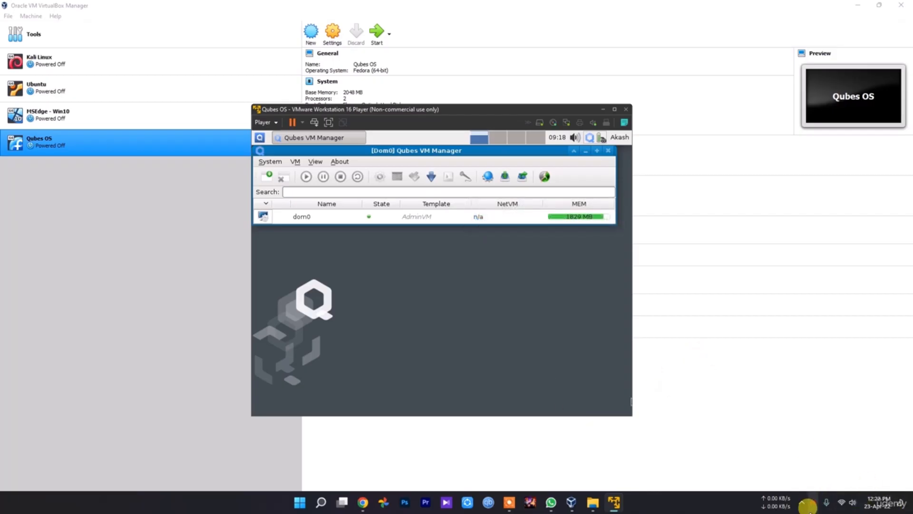
pyautogui.click(802, 503)
pyautogui.click(819, 475)
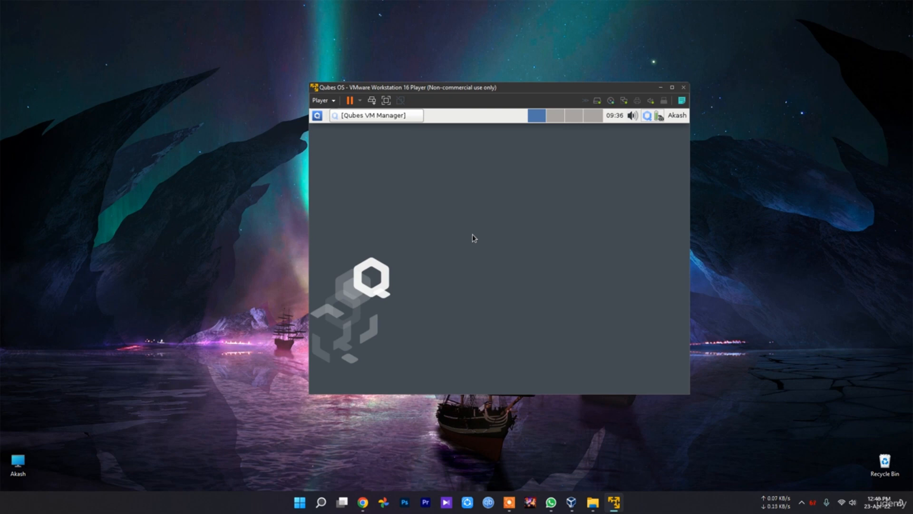
# Open the Qubes application menu and browse the domain, service VM and template submenus.
pyautogui.click(317, 116)
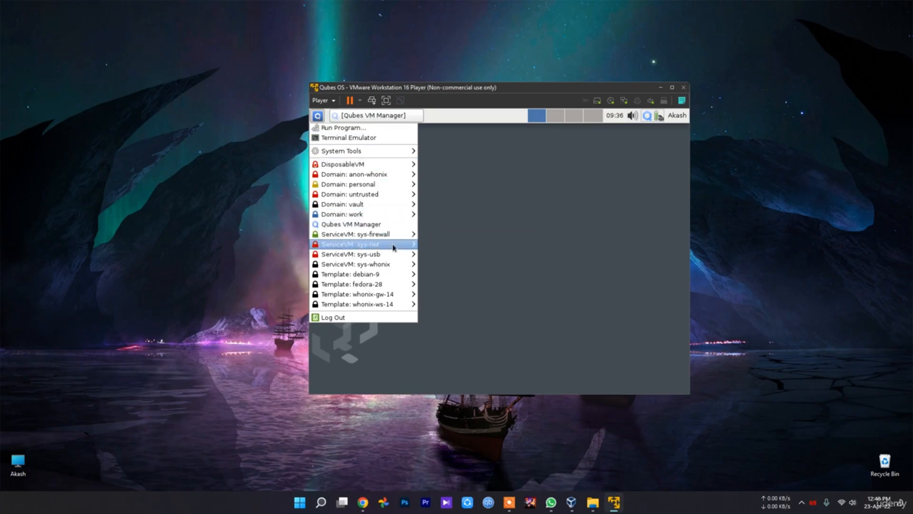
pyautogui.moveTo(405, 245)
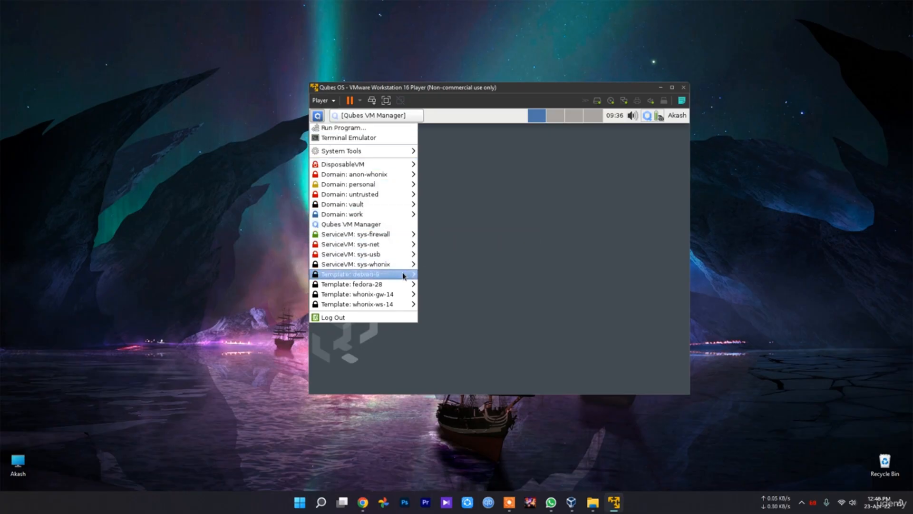
pyautogui.moveTo(387, 304)
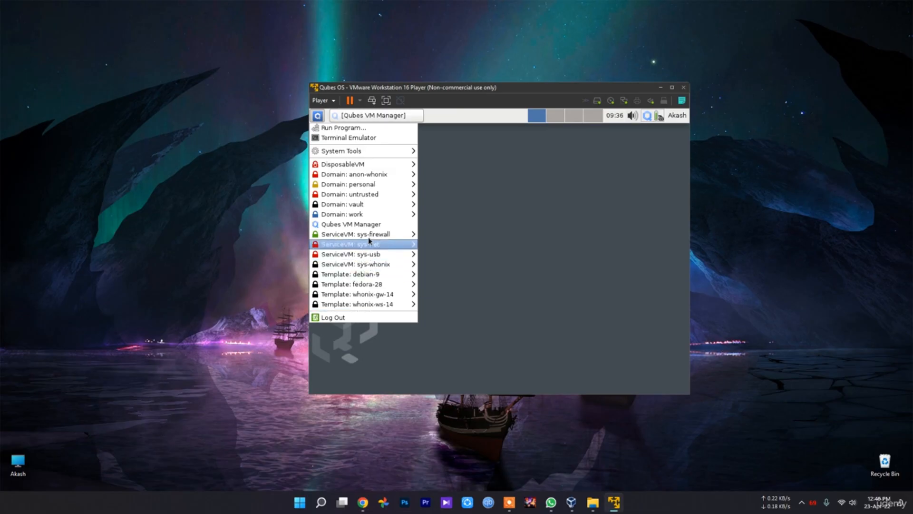
pyautogui.moveTo(369, 208)
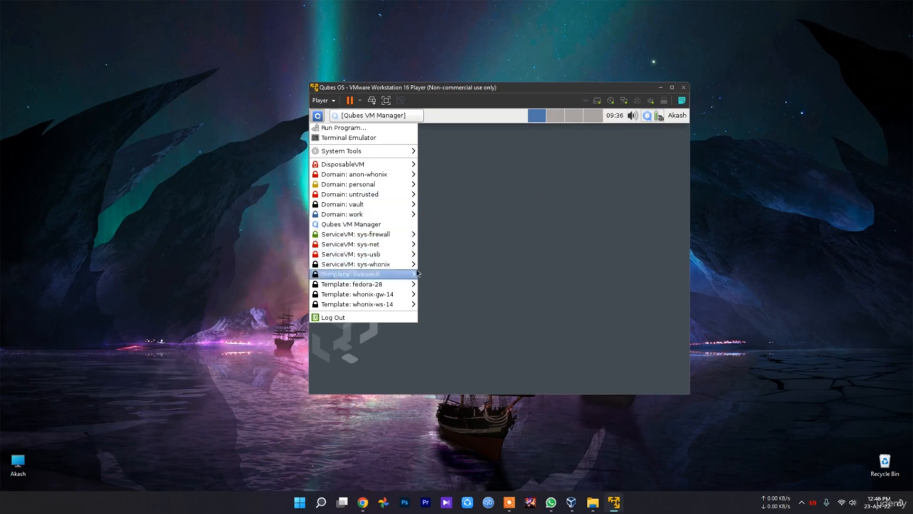
pyautogui.moveTo(347, 266)
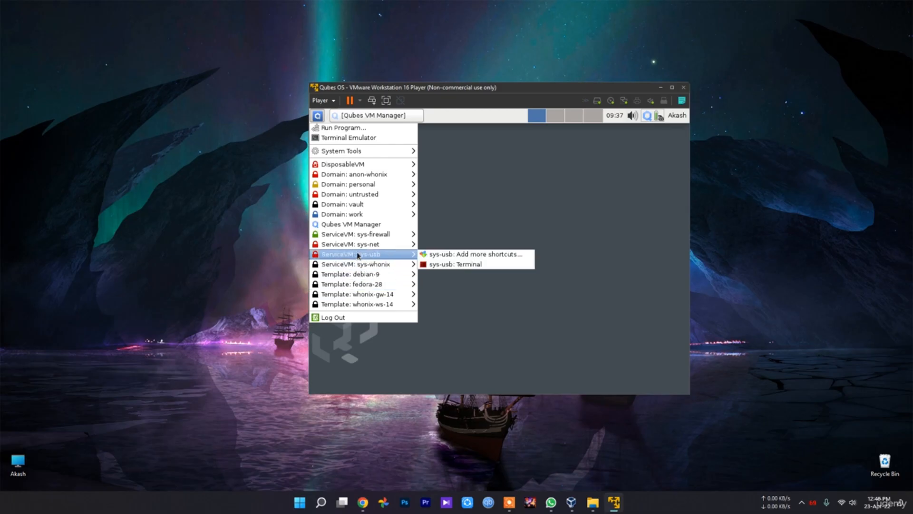
pyautogui.moveTo(354, 249)
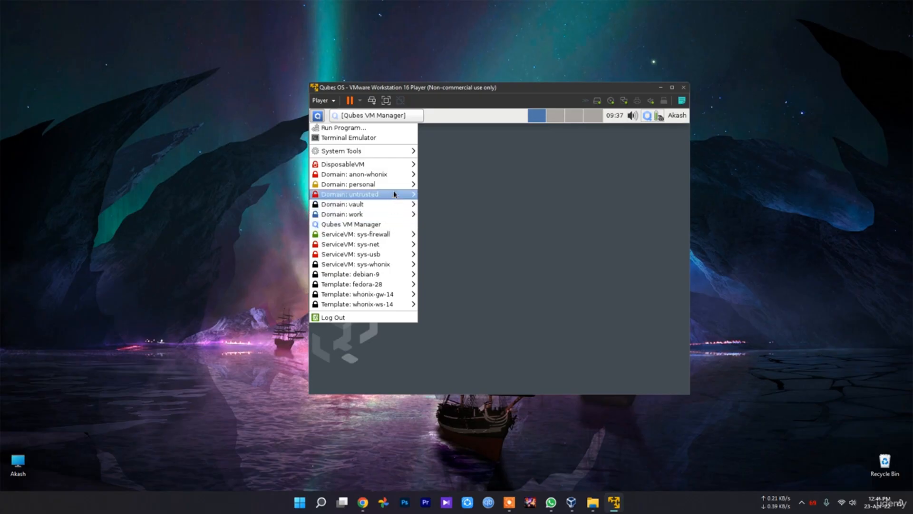
pyautogui.moveTo(381, 266)
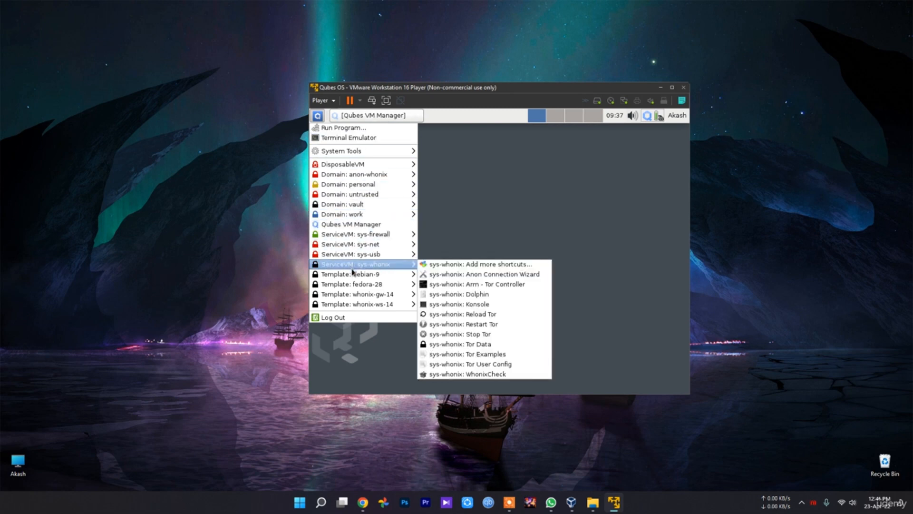
pyautogui.moveTo(375, 177)
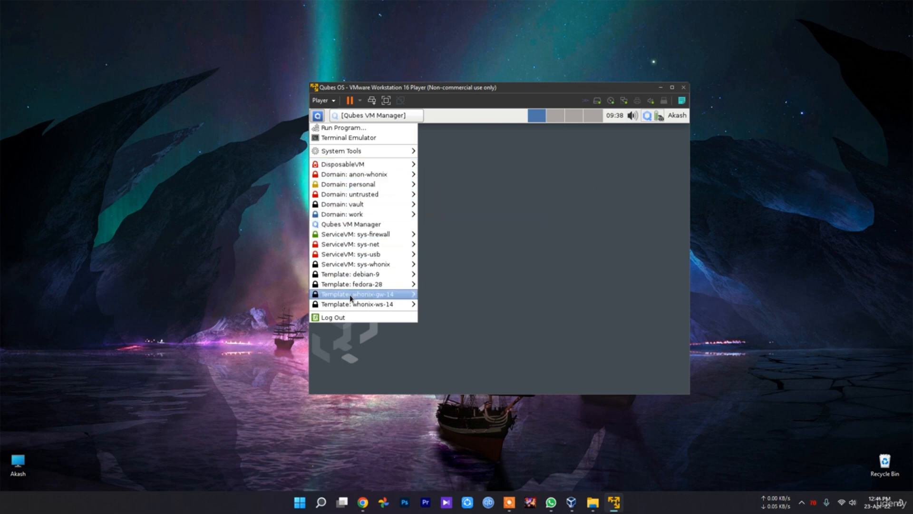
pyautogui.moveTo(350, 298)
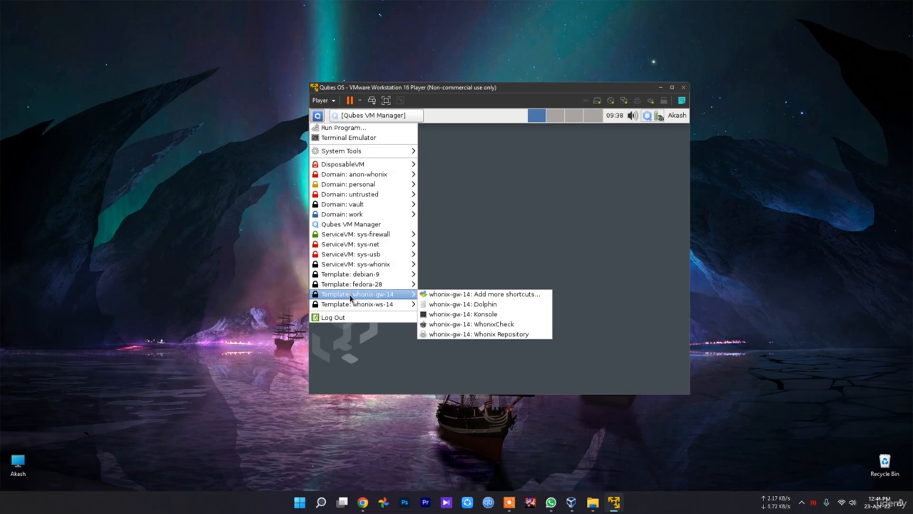
pyautogui.moveTo(335, 173)
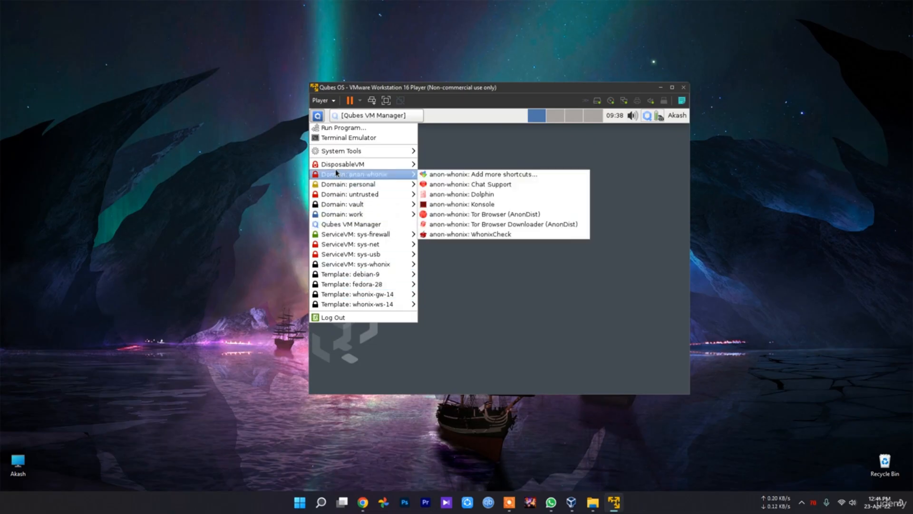
pyautogui.moveTo(365, 174)
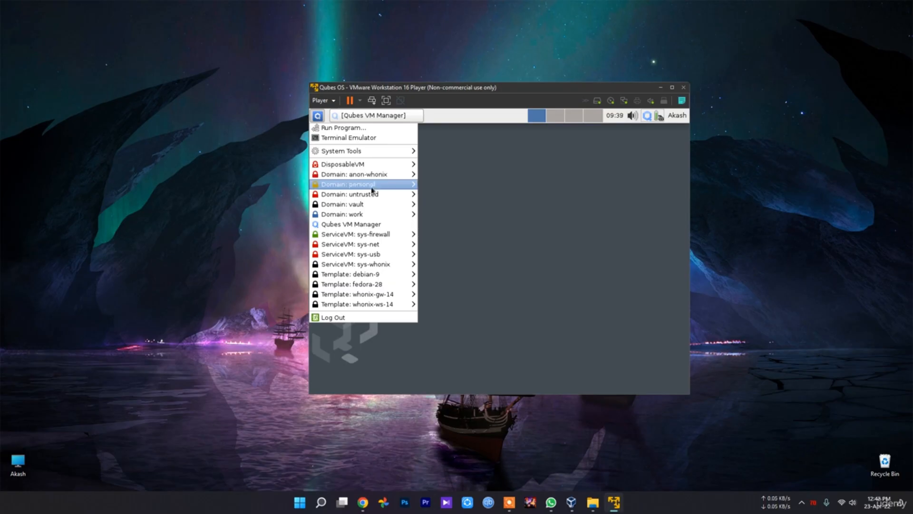
pyautogui.moveTo(337, 191)
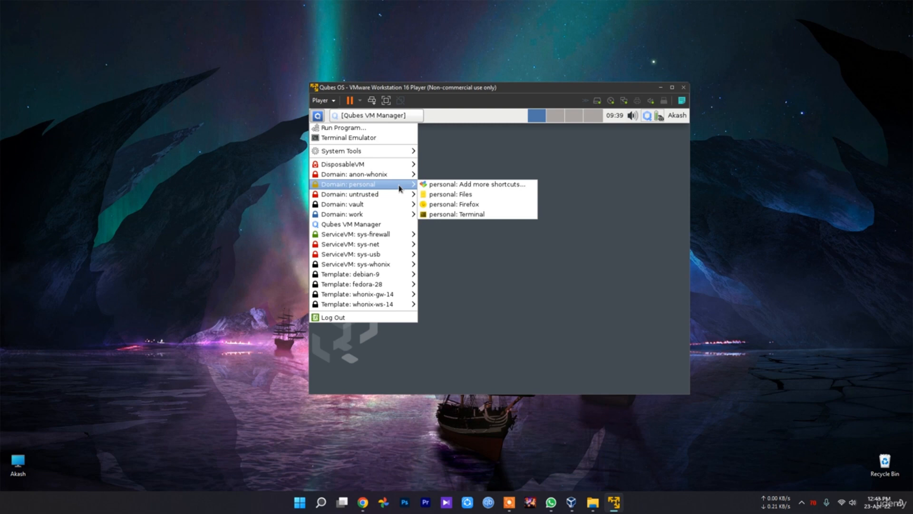
pyautogui.moveTo(389, 194)
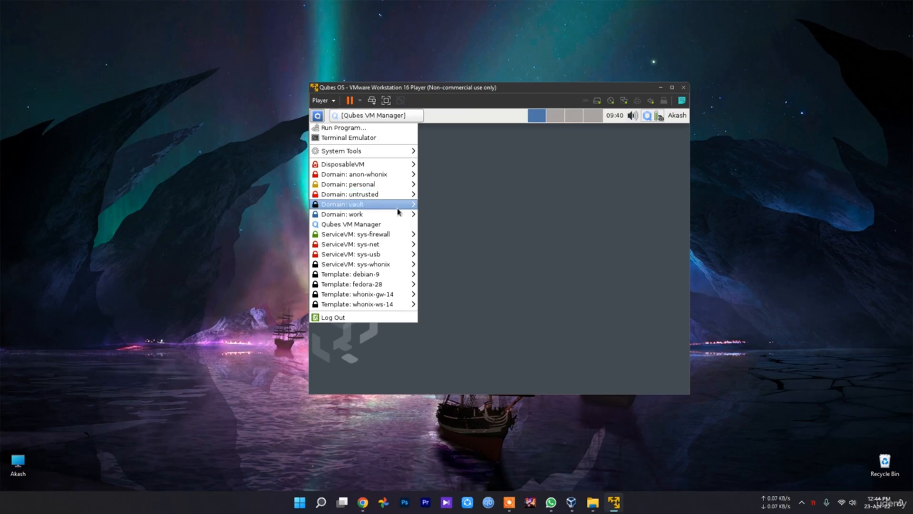
pyautogui.moveTo(398, 210)
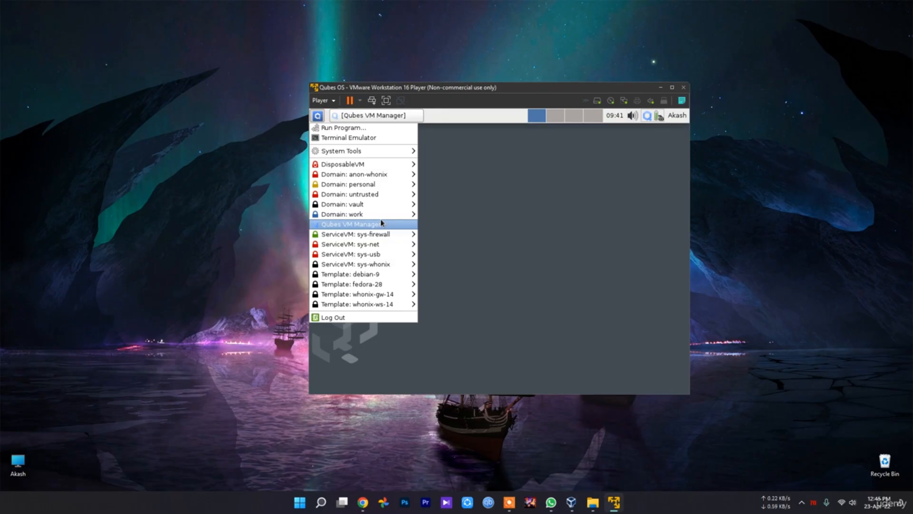
pyautogui.moveTo(381, 218)
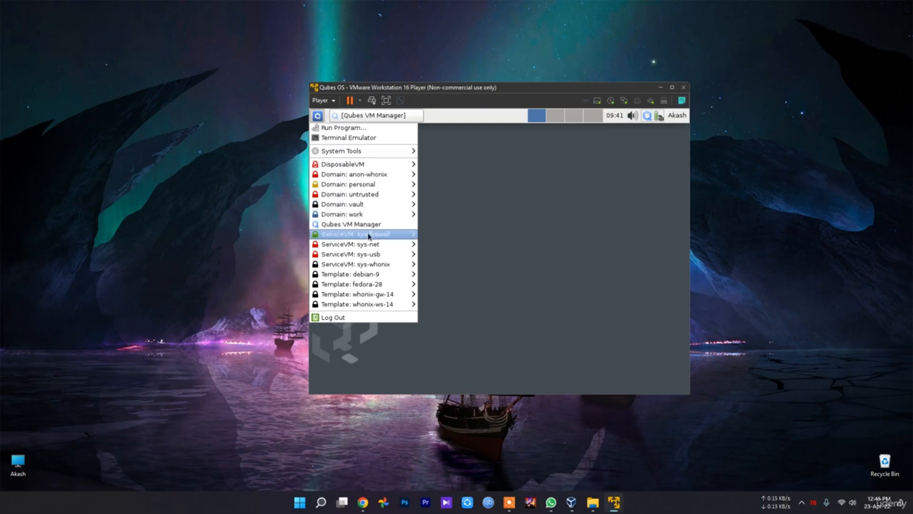
pyautogui.moveTo(375, 274)
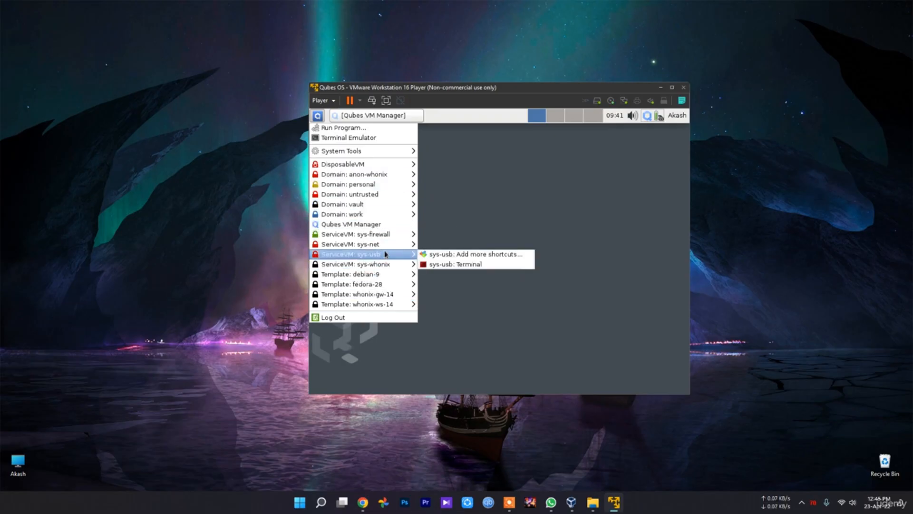
pyautogui.moveTo(382, 246)
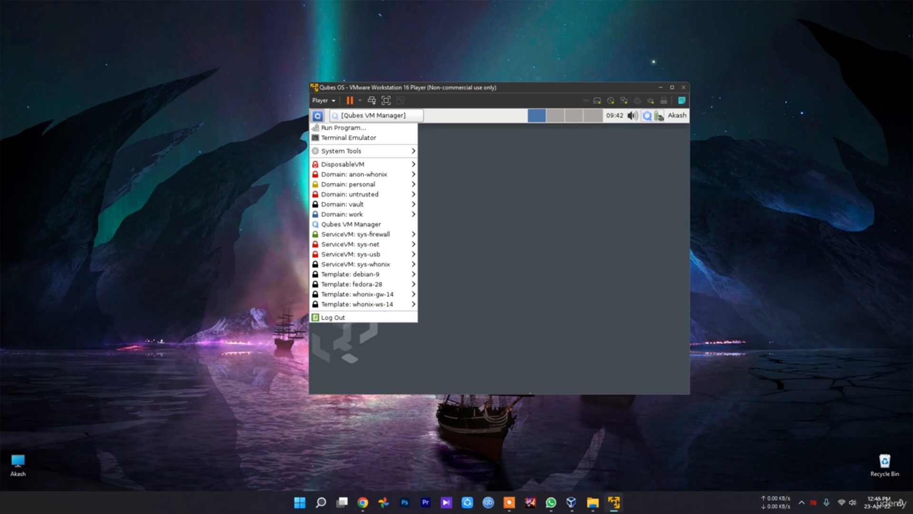
pyautogui.click(600, 216)
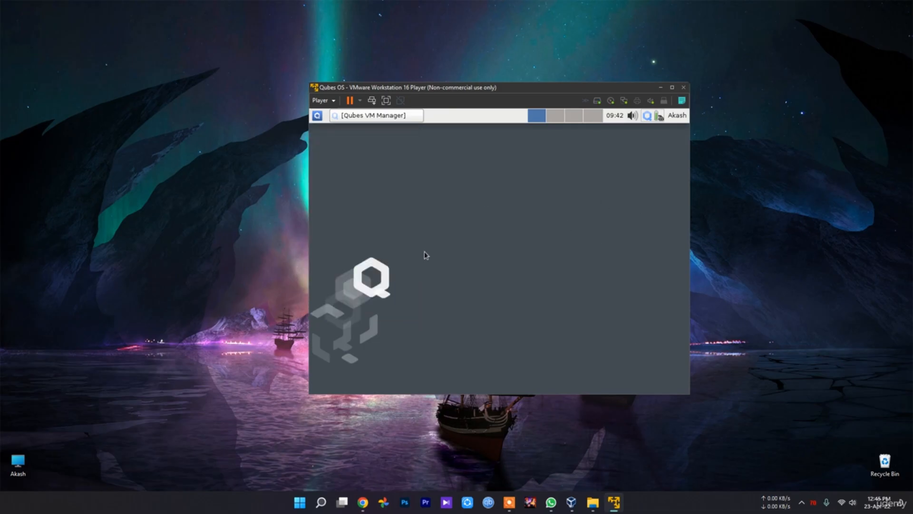
pyautogui.click(319, 117)
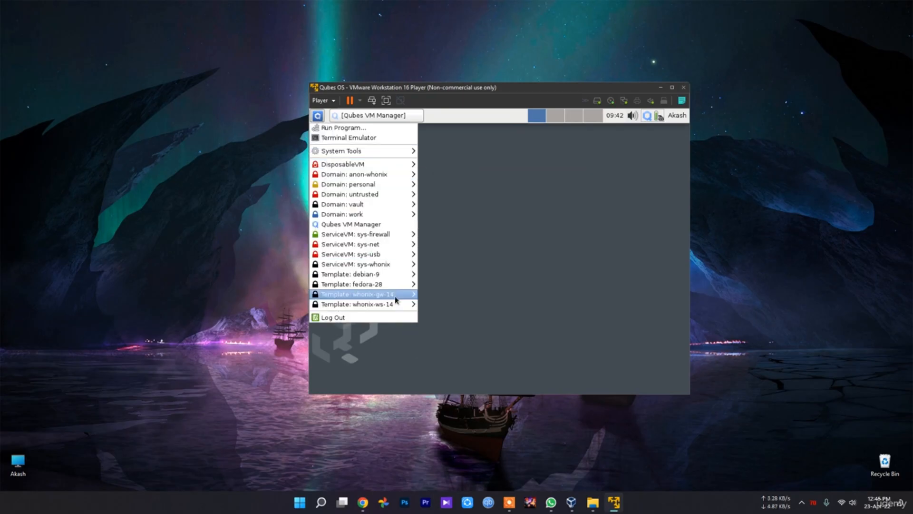
pyautogui.click(618, 217)
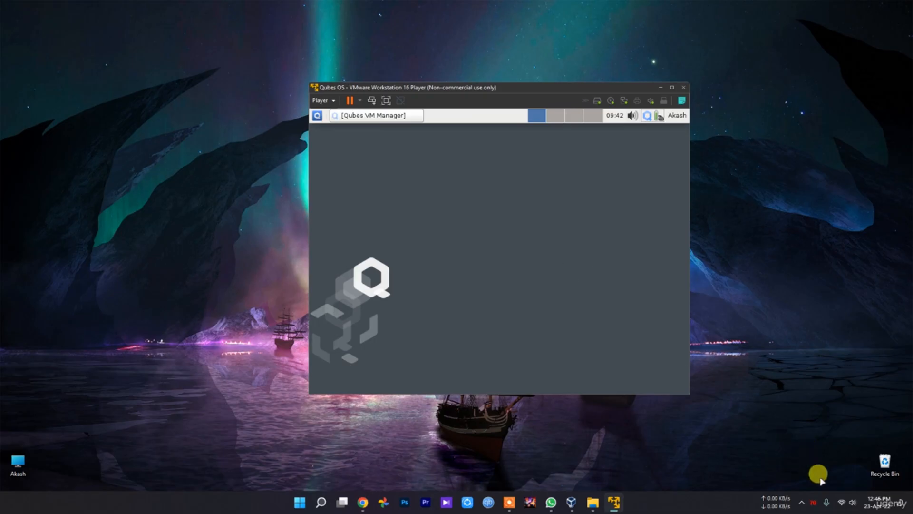
pyautogui.click(802, 503)
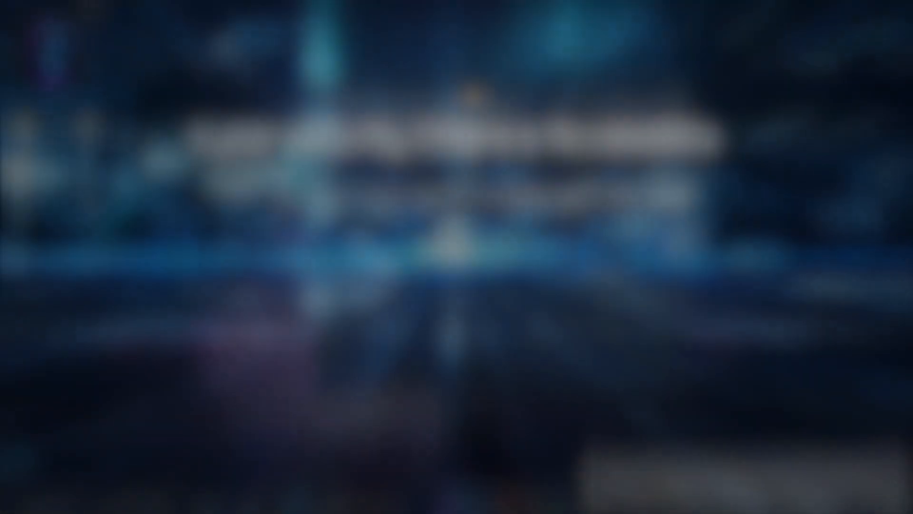